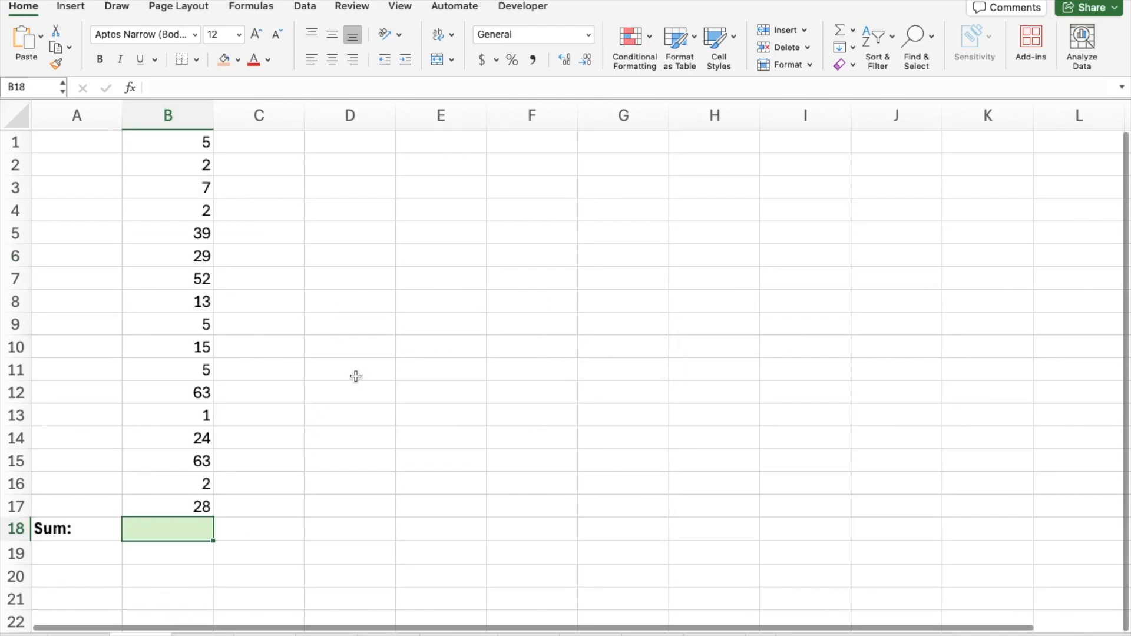
click(404, 346)
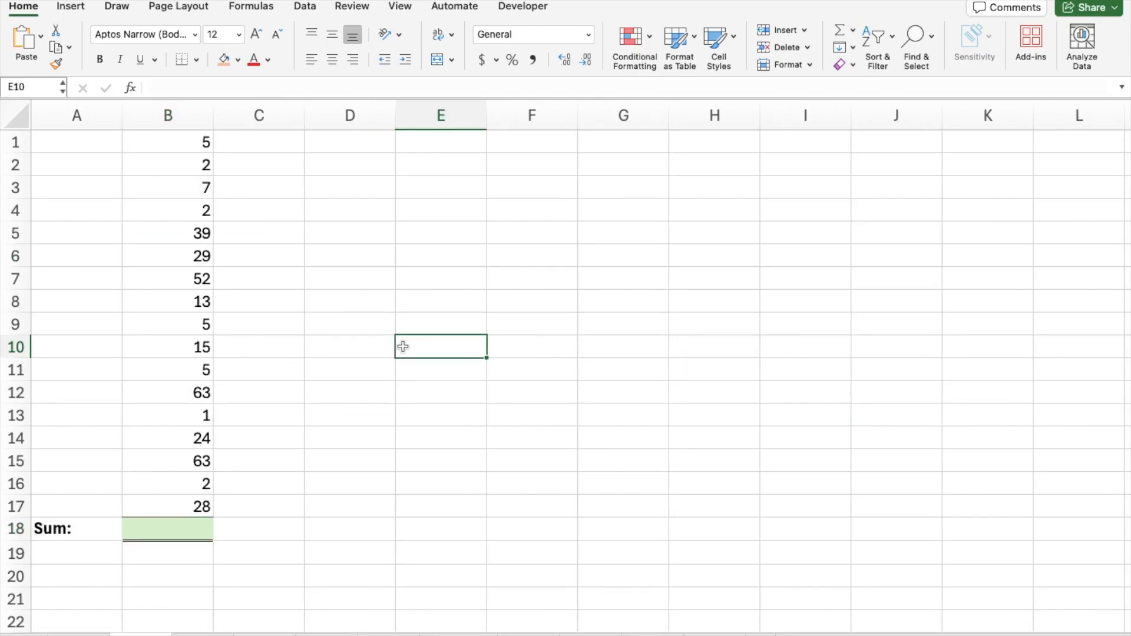
click(329, 437)
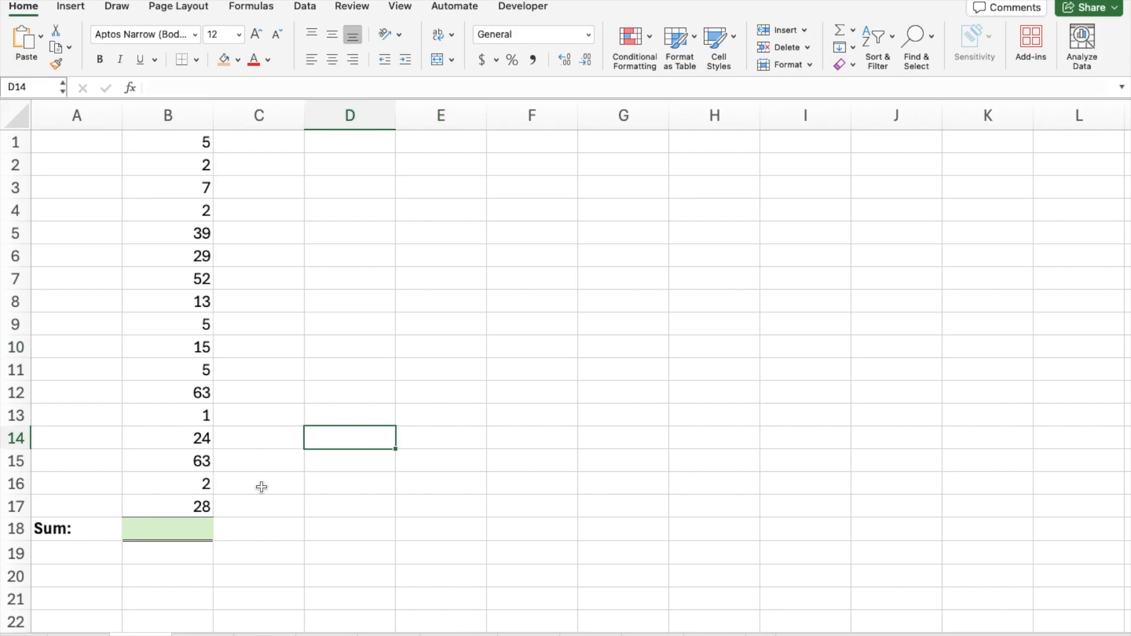
- Enter a SUM formula in cell B18 that adds only the range B1:B2
click(170, 526)
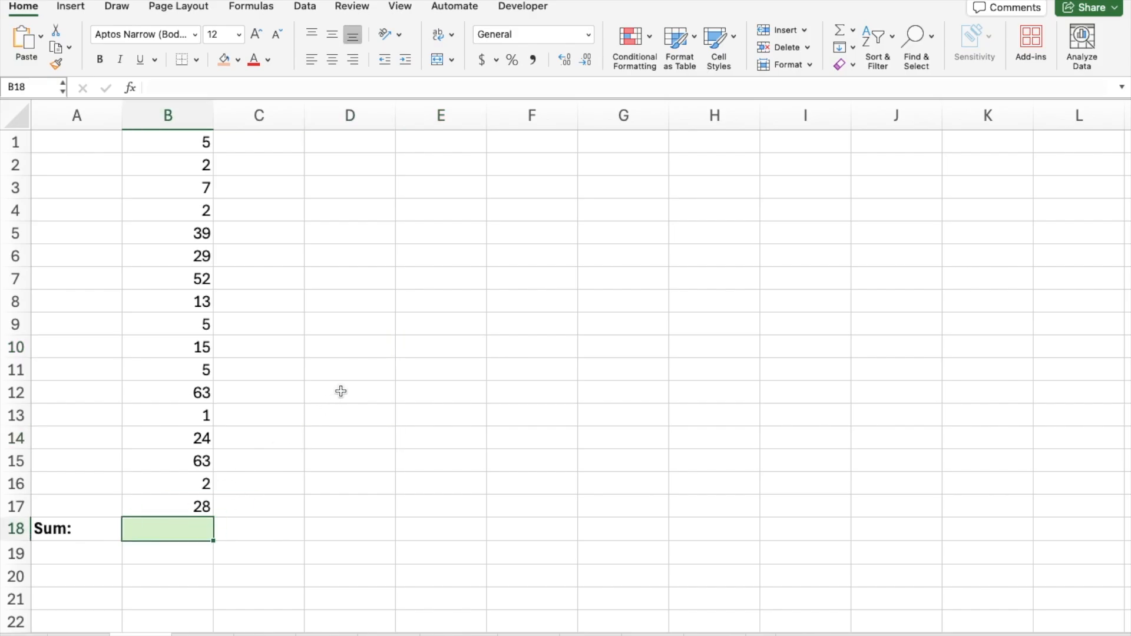
key(F2)
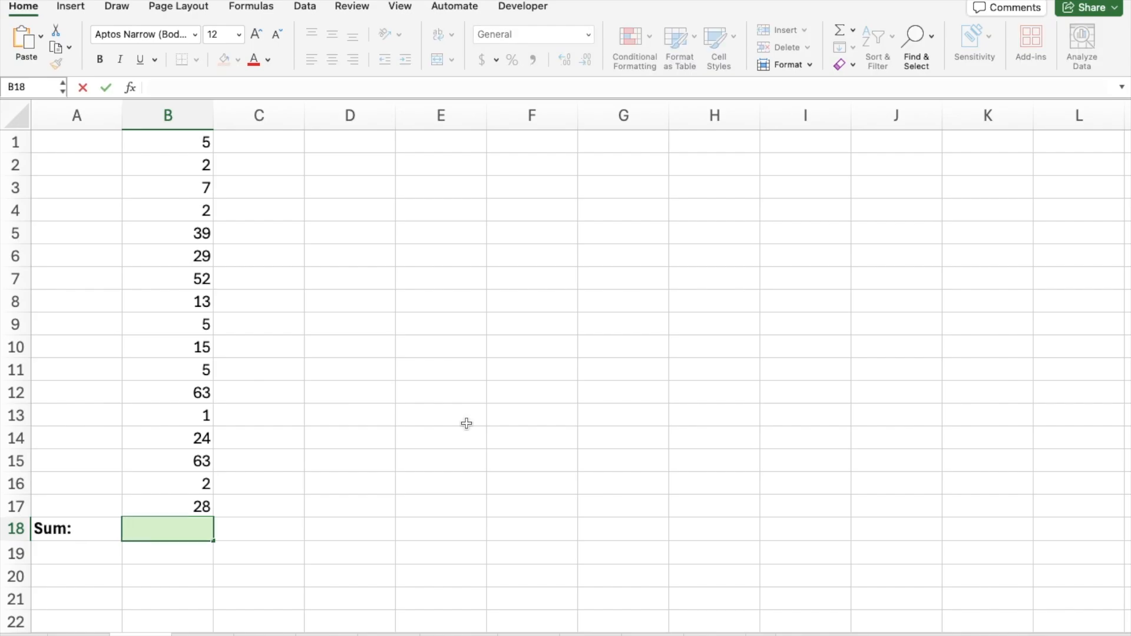
text(=)
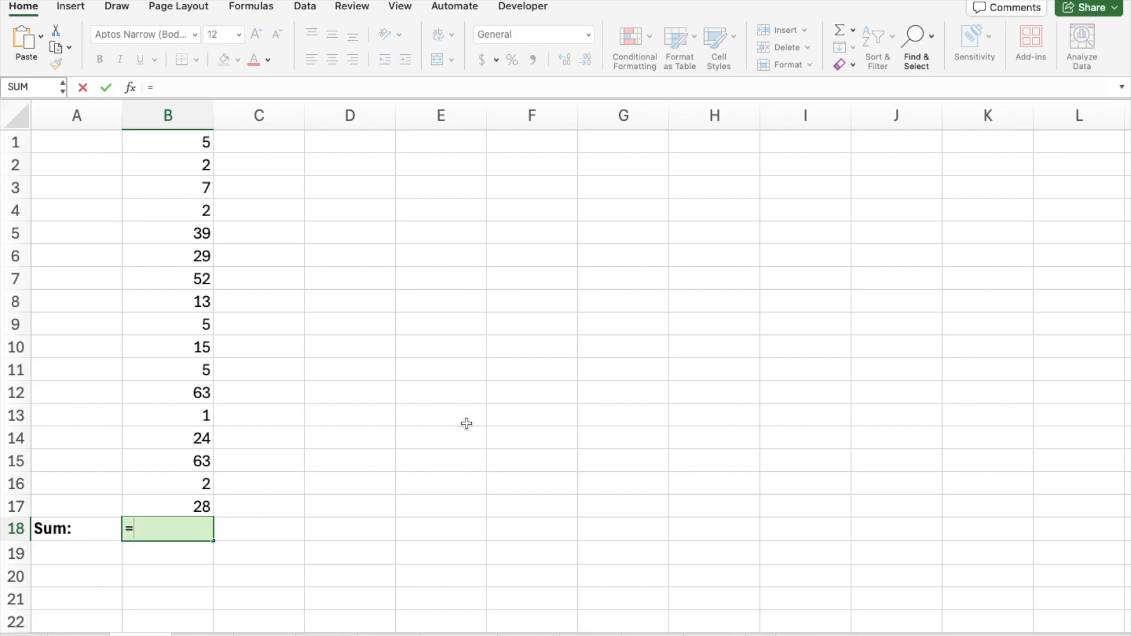
text(su)
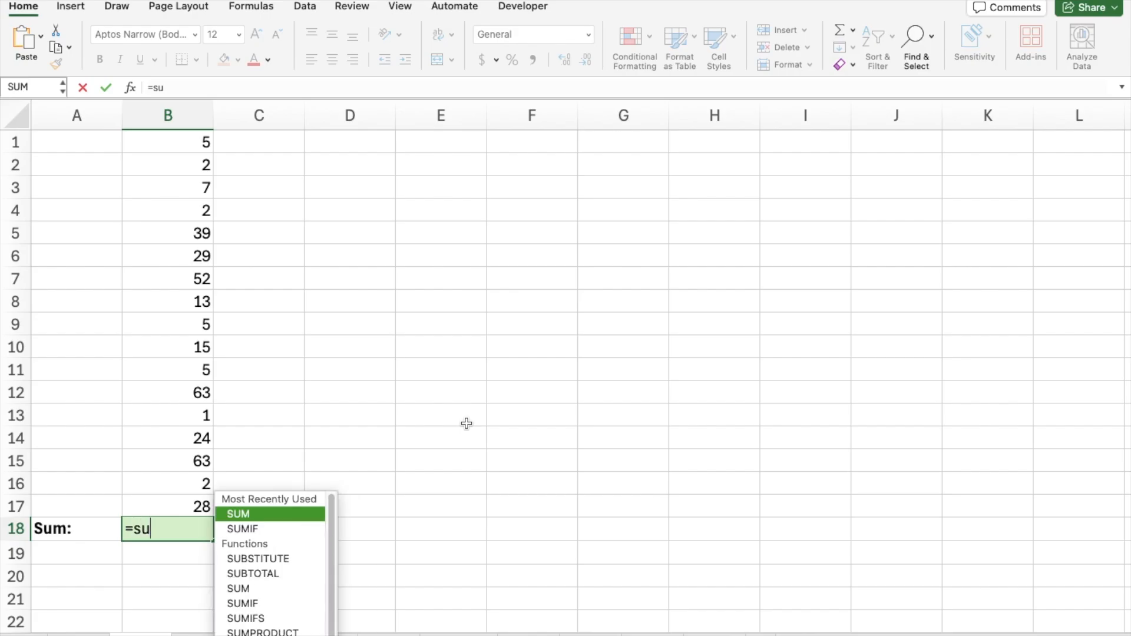
text(m()
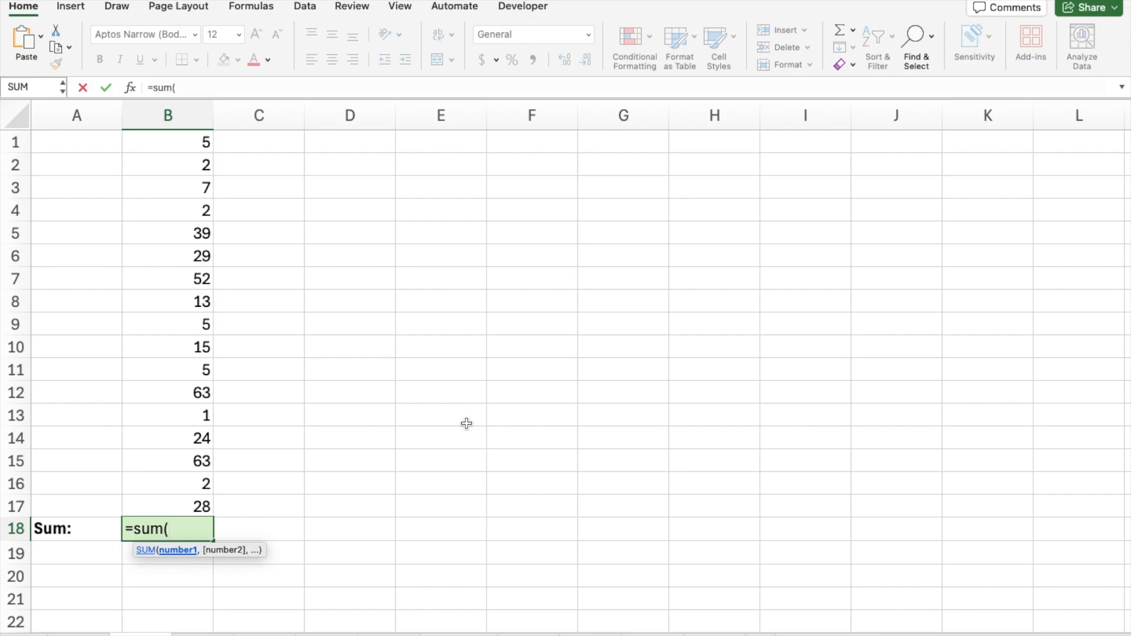
drag(189, 146, 189, 161)
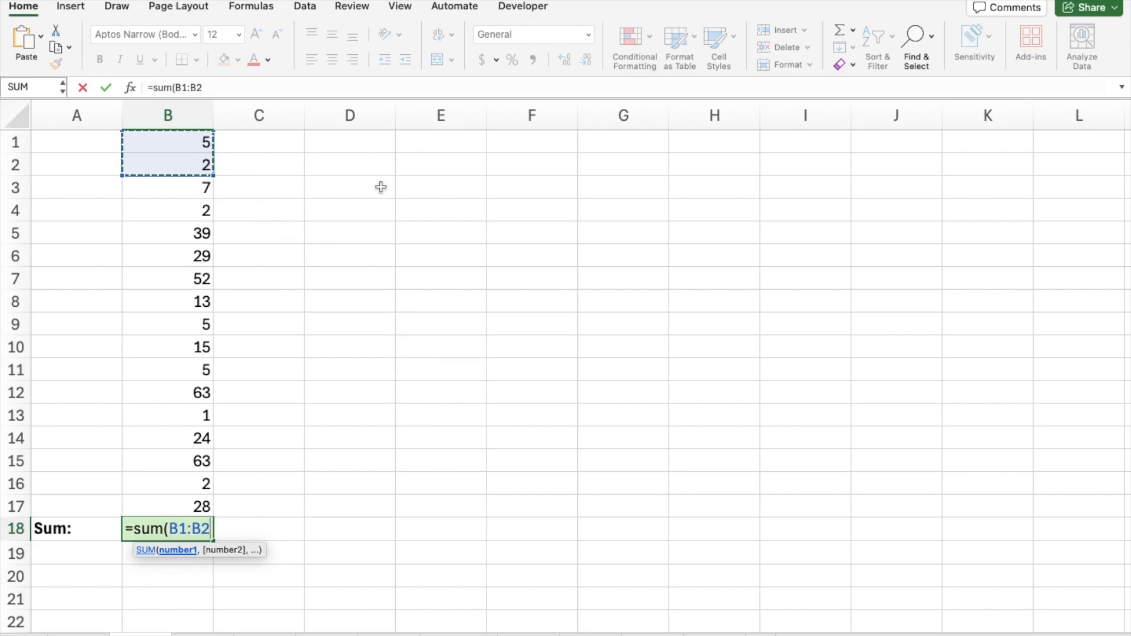
text())
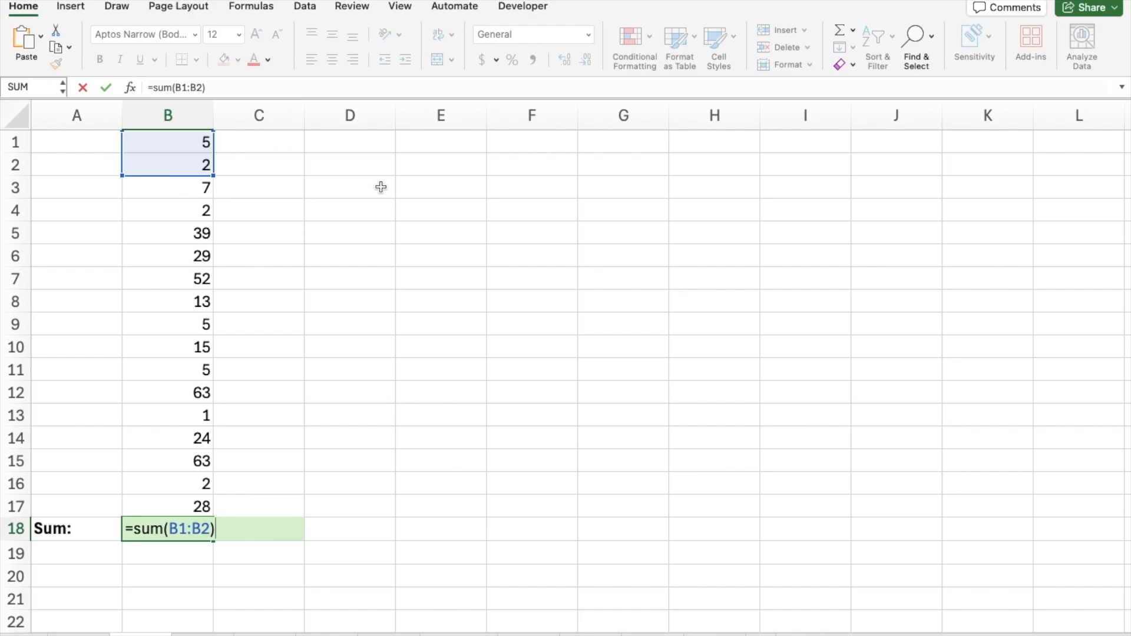
key(Return)
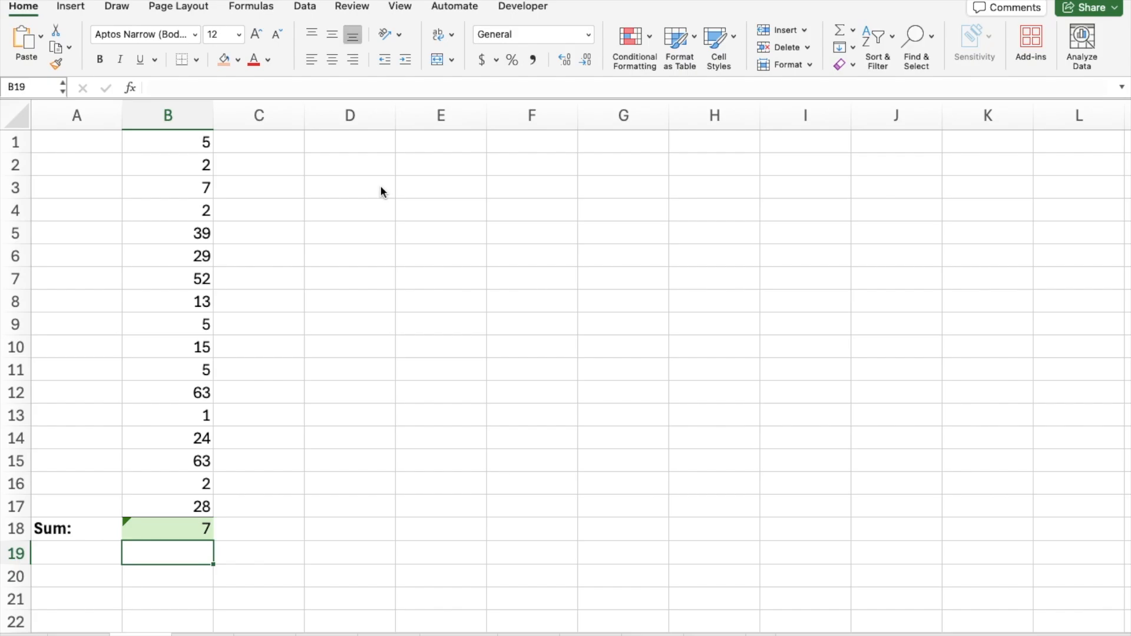
- Replace the formula in B18 with a SUM of the whole number column, B1:B17
key(Up)
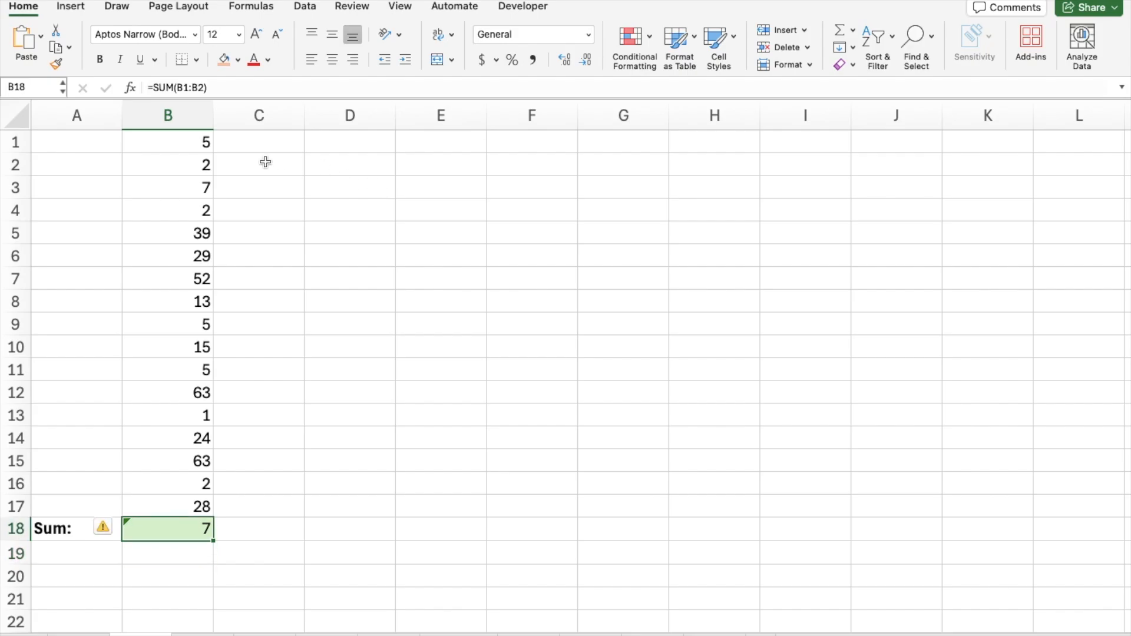
text(=)
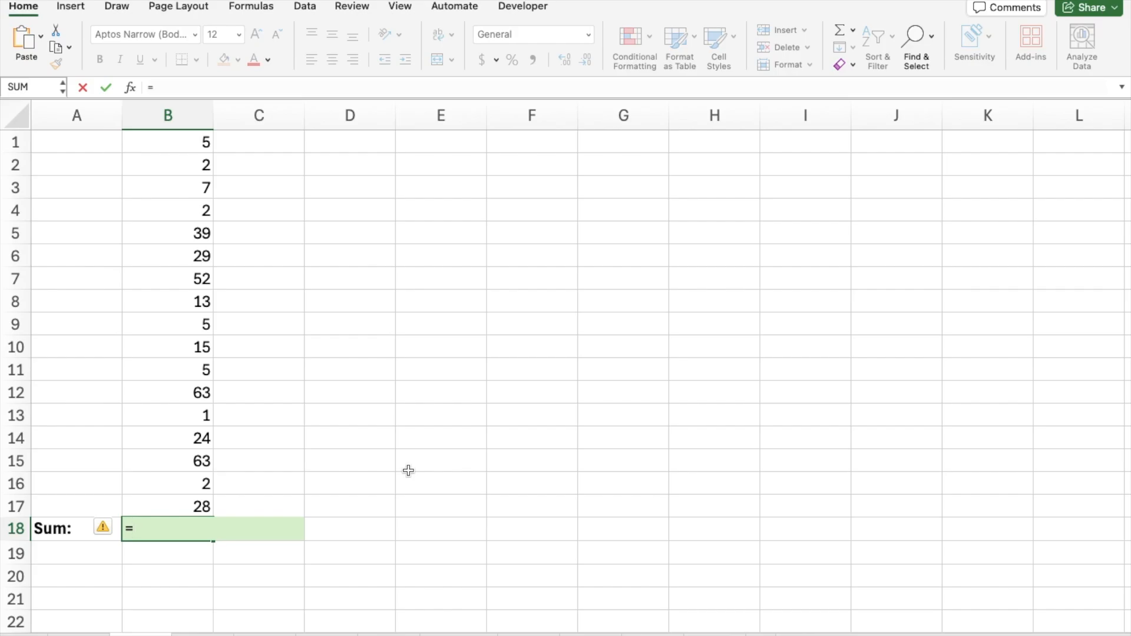
text(sum()
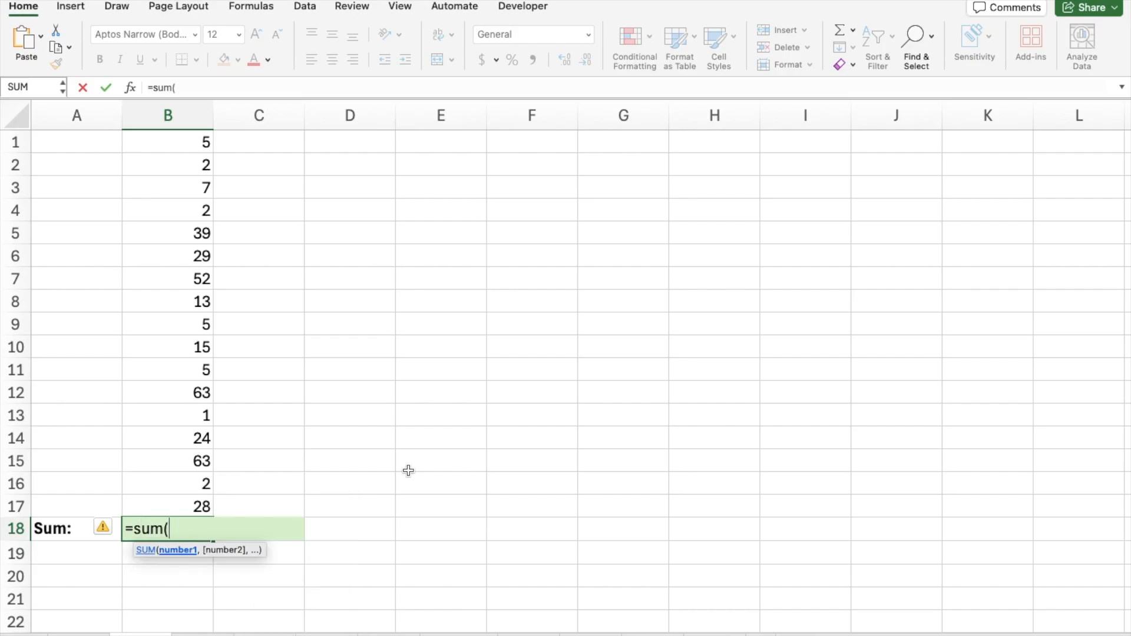
drag(170, 142, 188, 499)
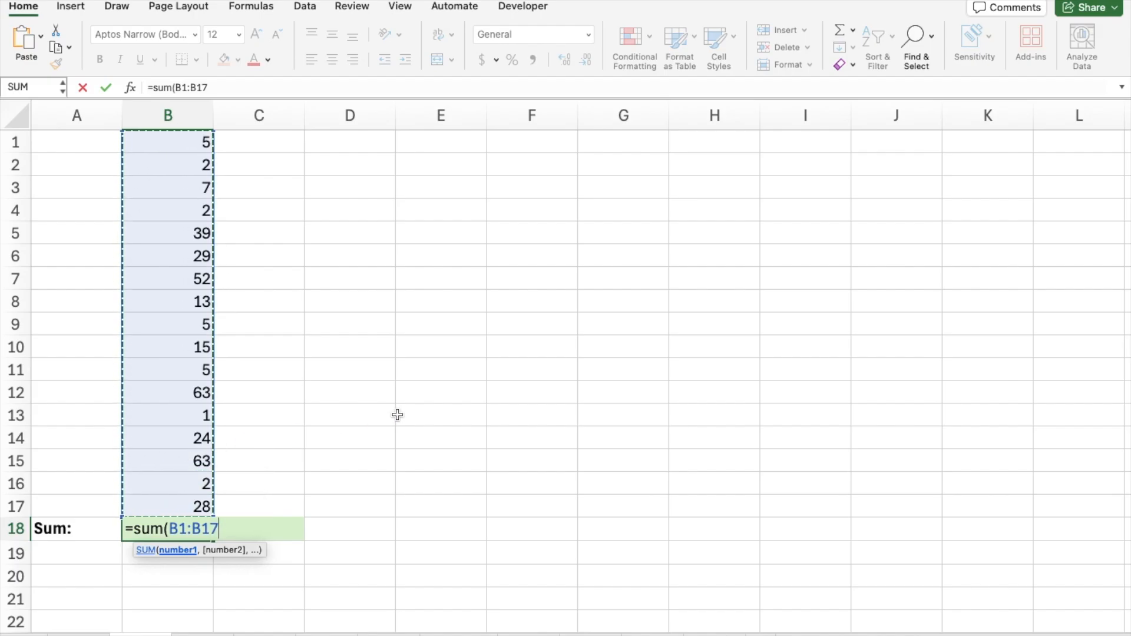
text())
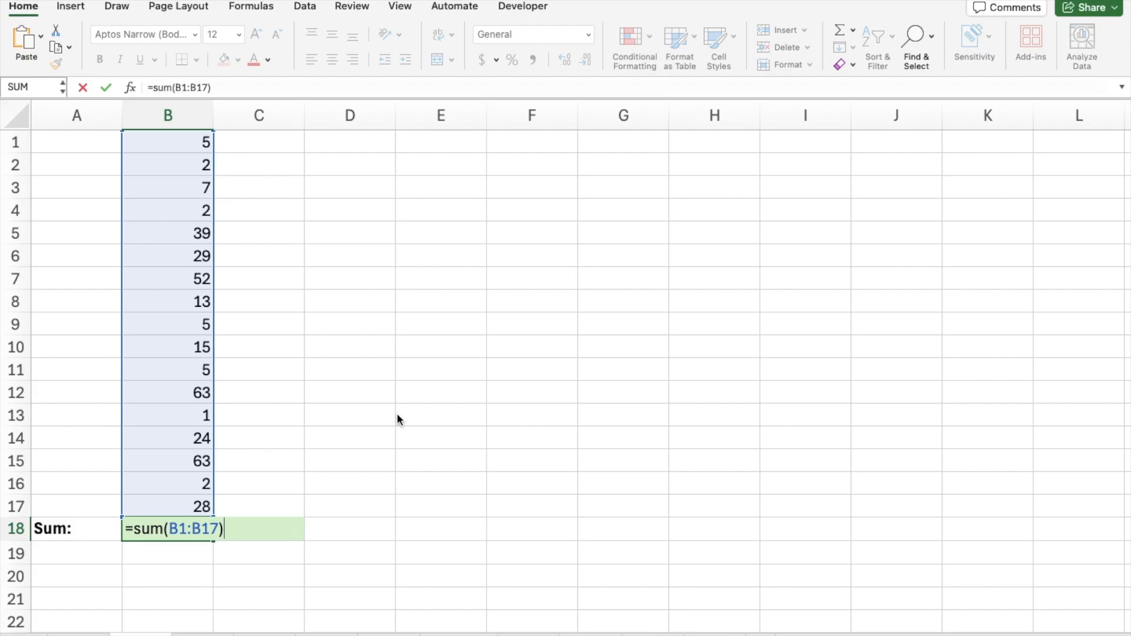
key(Return)
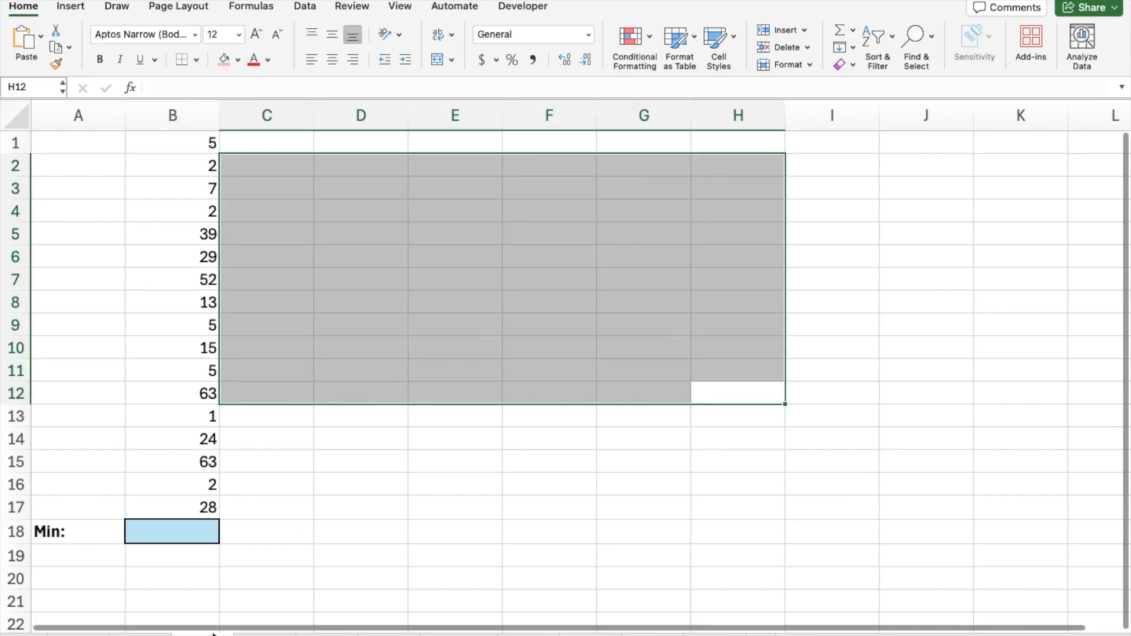
click(431, 311)
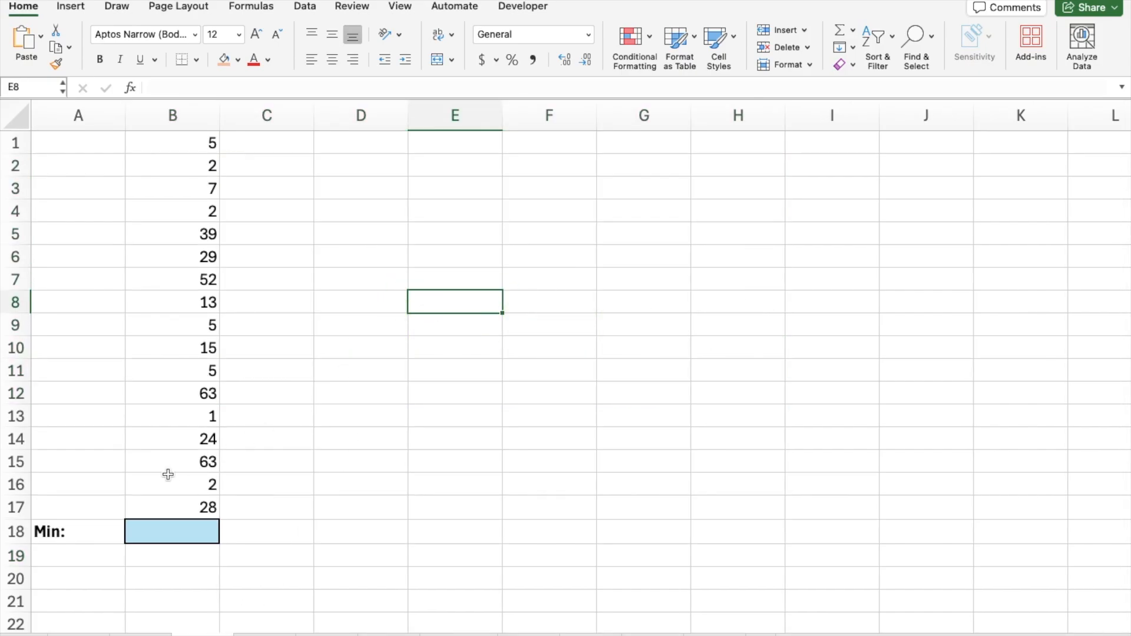
click(158, 530)
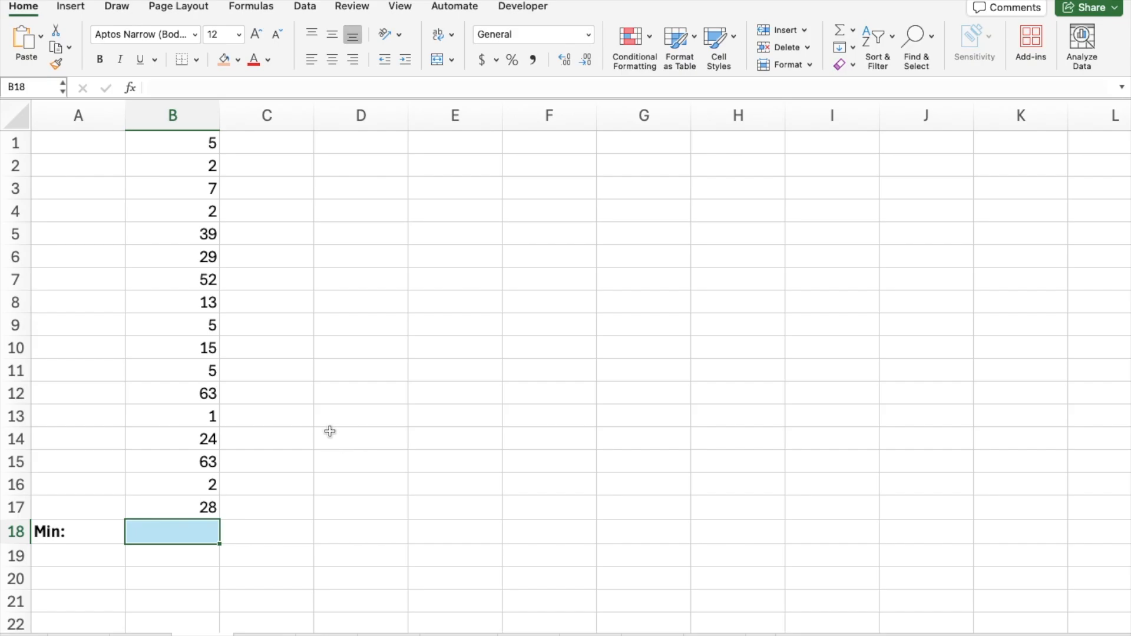
drag(204, 151, 187, 511)
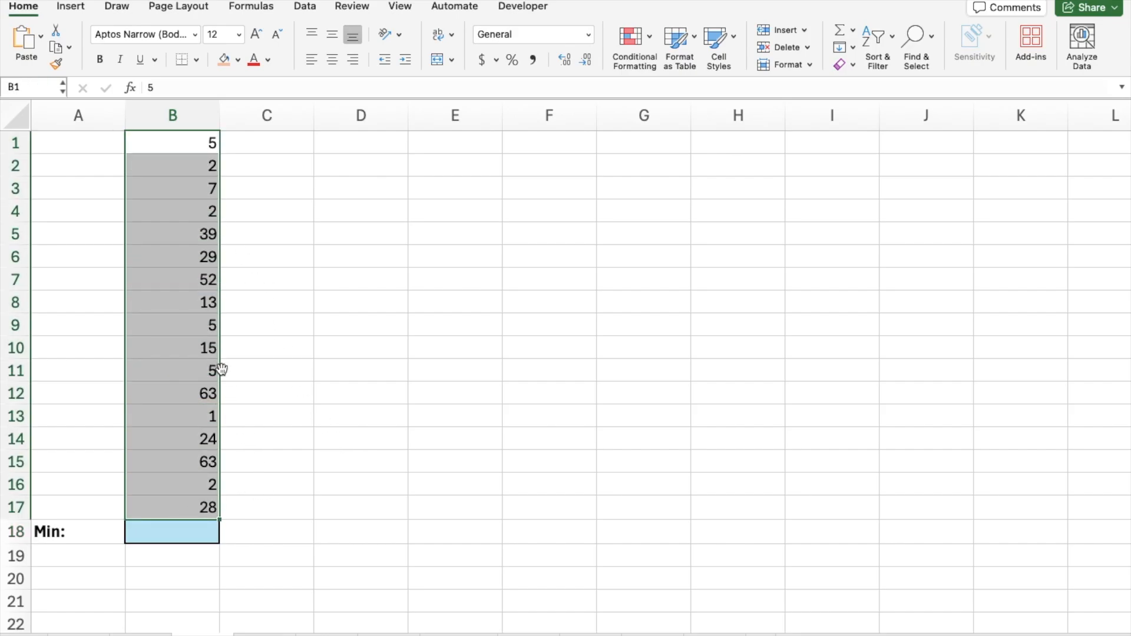
click(194, 413)
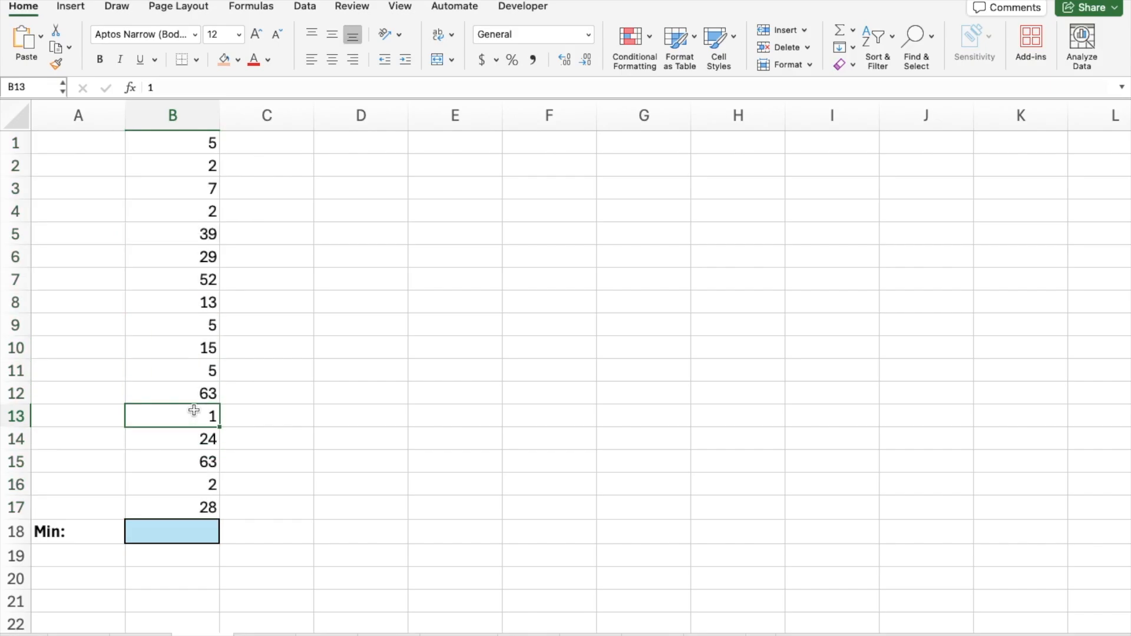
drag(172, 145, 664, 420)
scroll(665, 420, up, 5)
scroll(665, 420, left, 20)
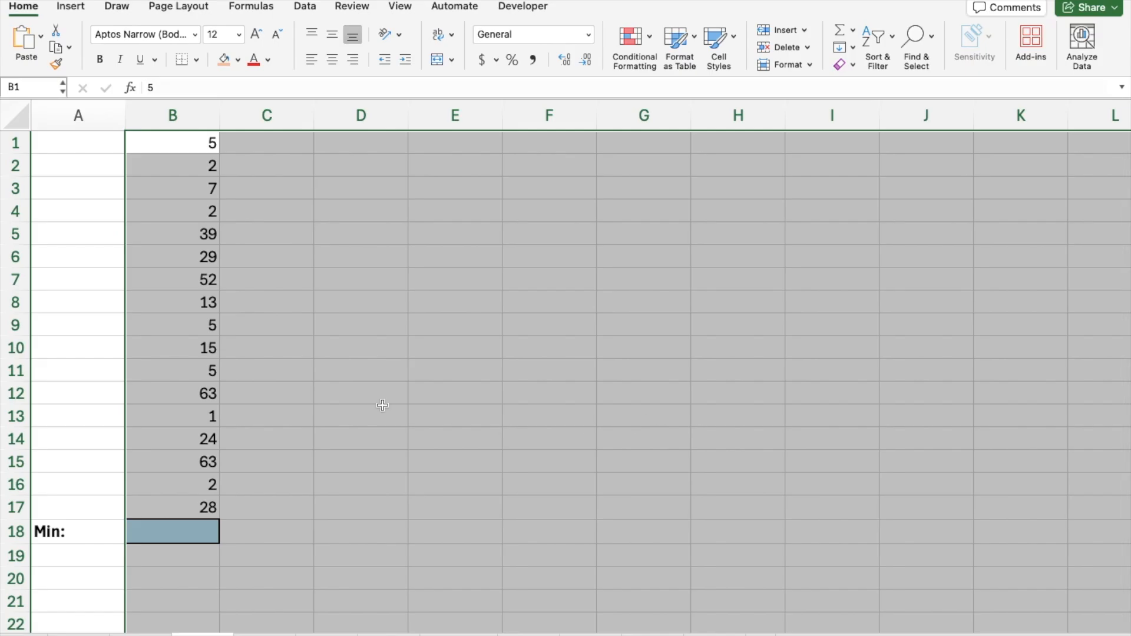
- Enter a MIN formula over B1:B17 in cell B18, beside the Min label
click(182, 536)
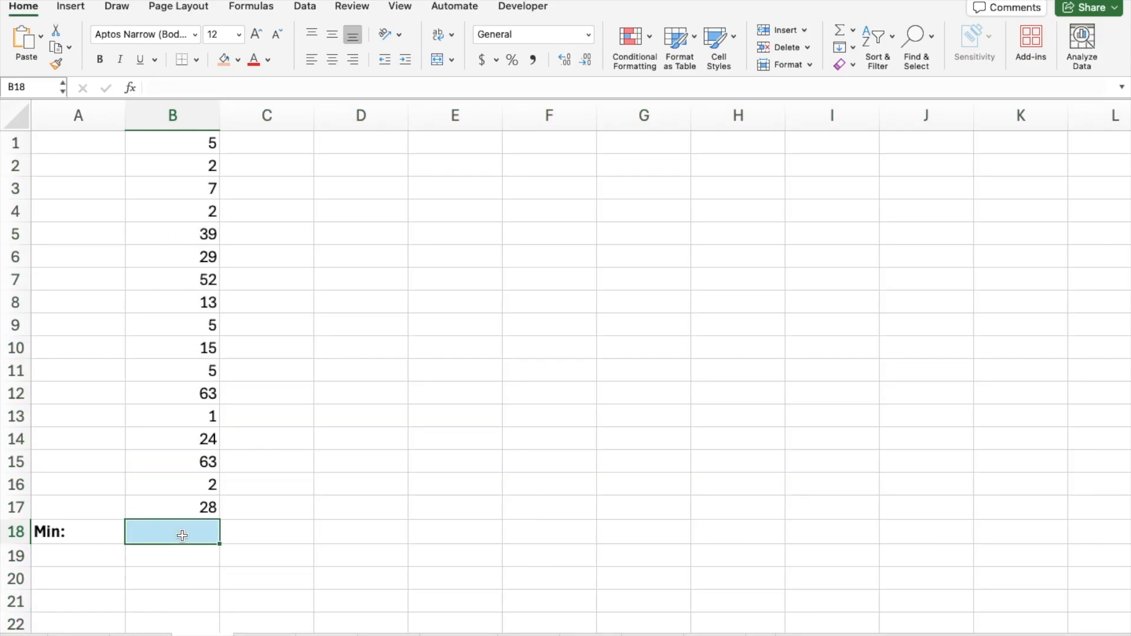
text(=)
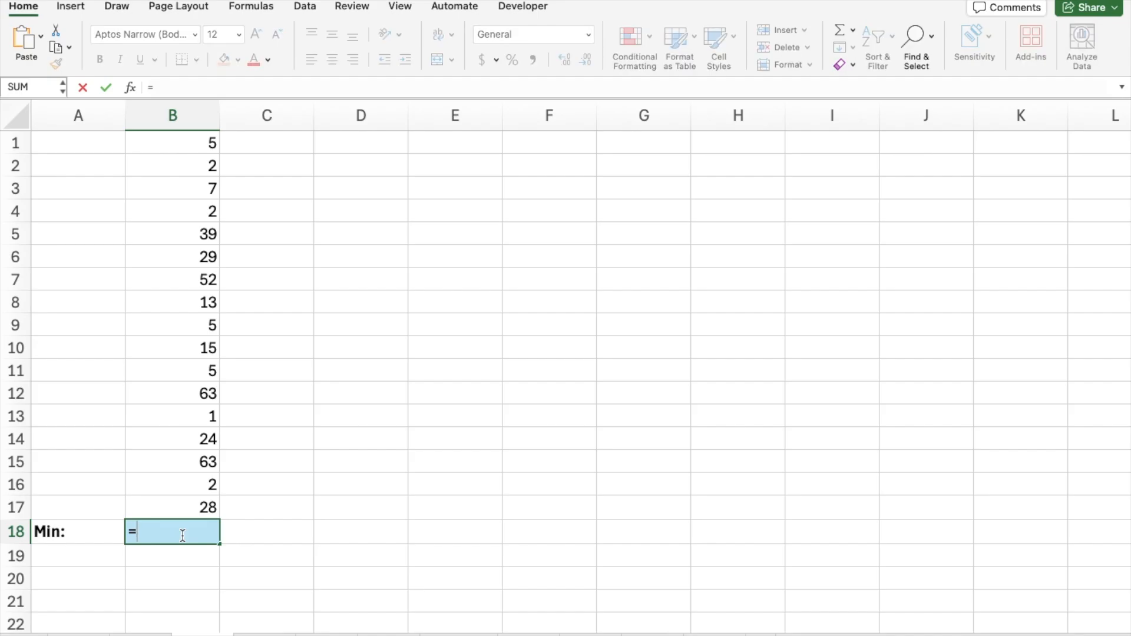
text(min()
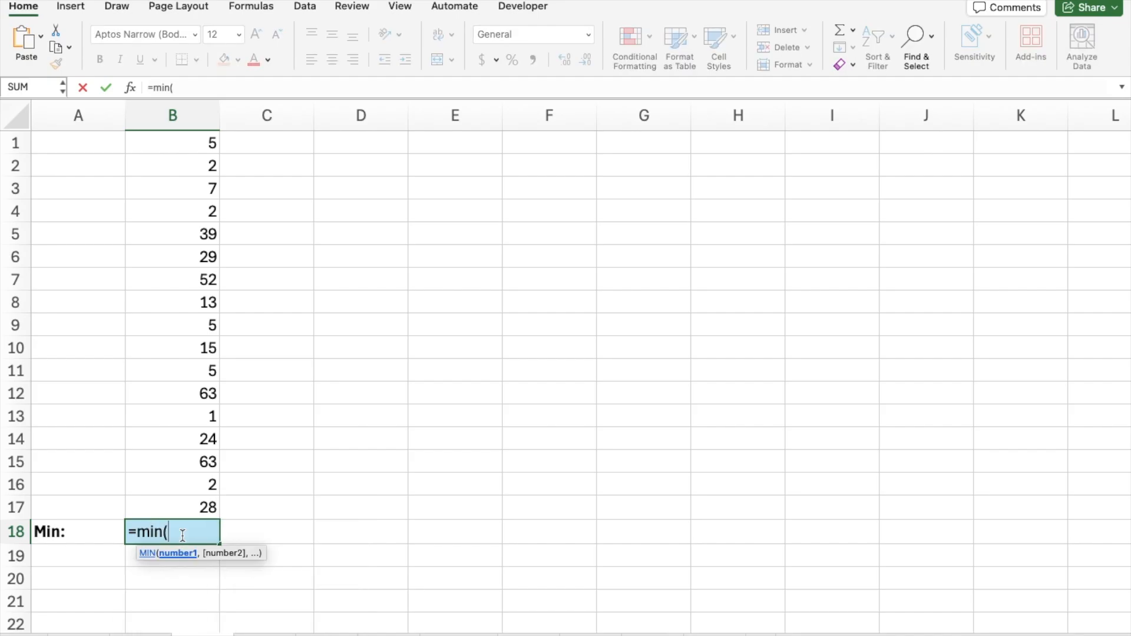
drag(174, 510, 158, 140)
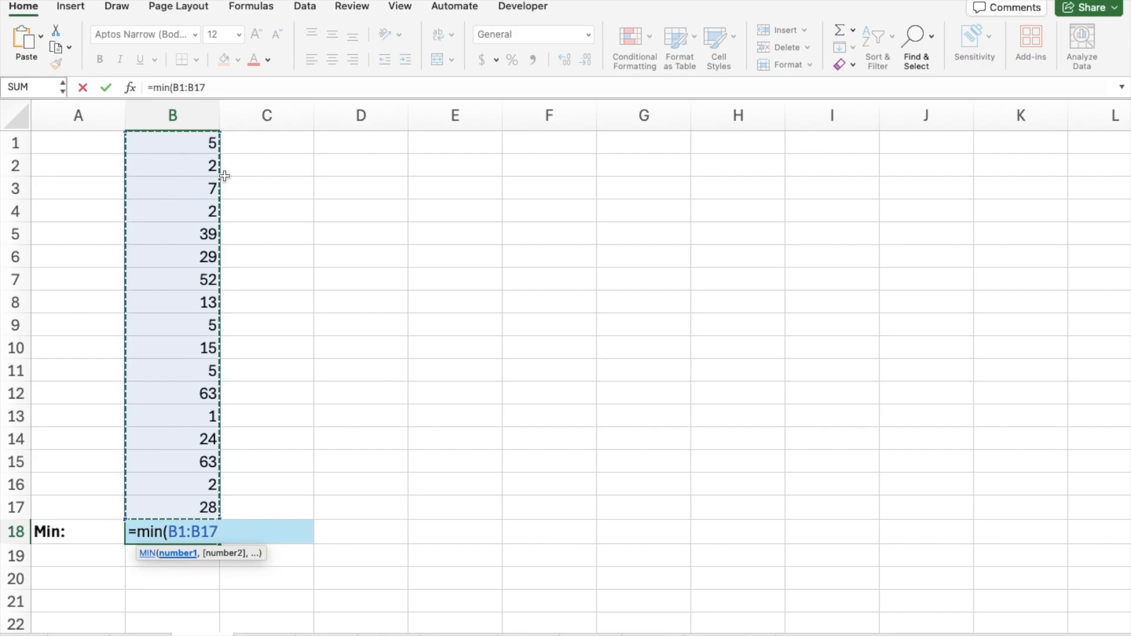
text())
key(Return)
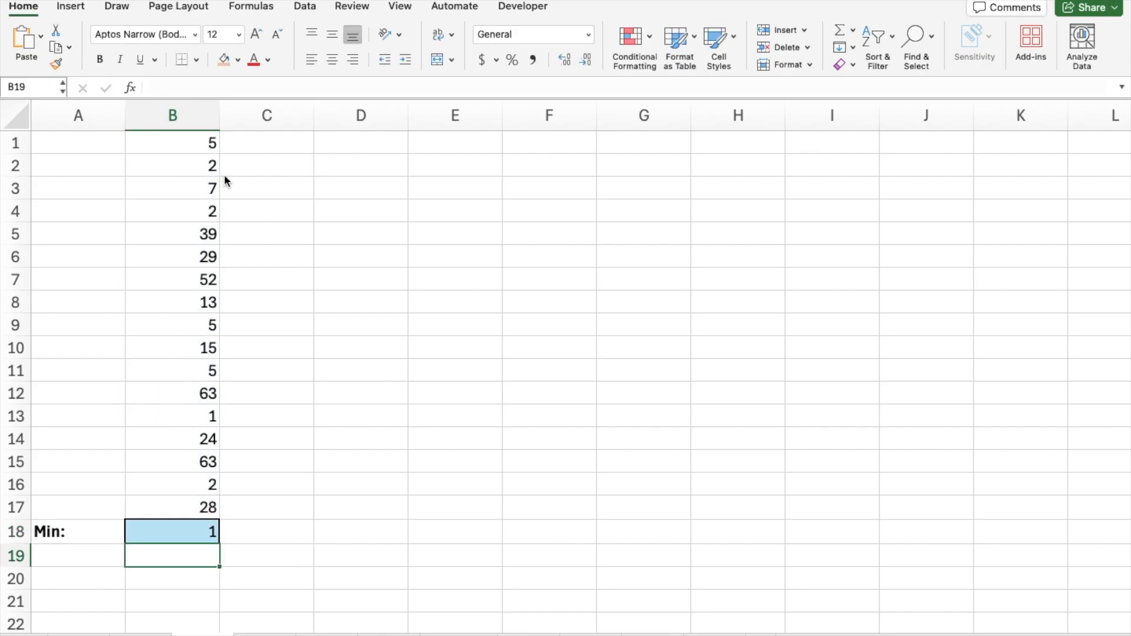
click(182, 413)
click(354, 559)
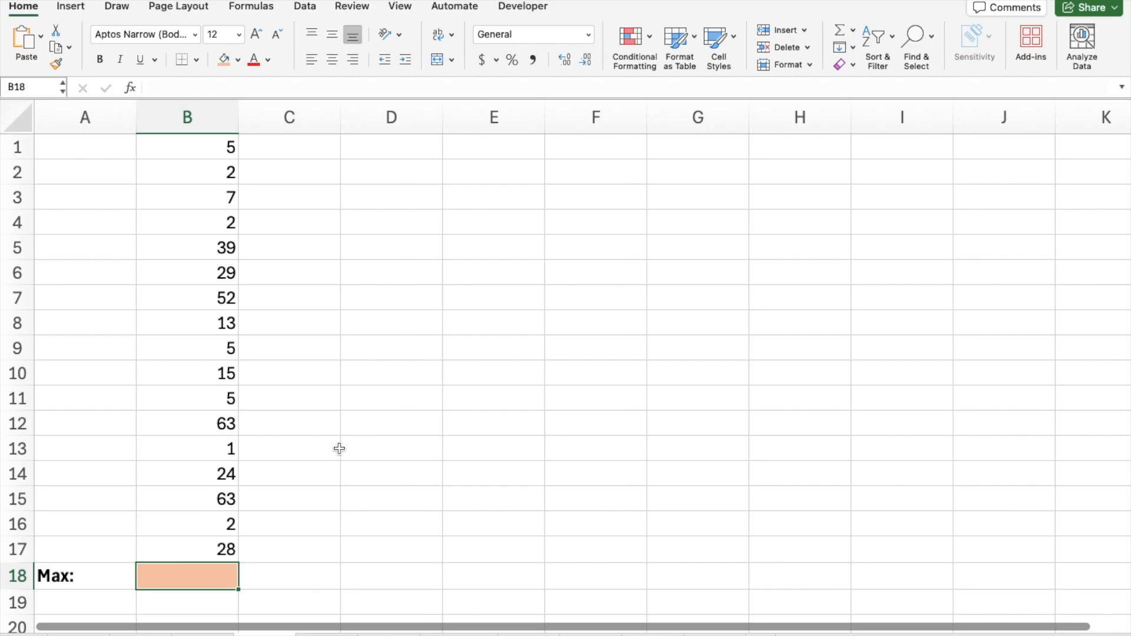
- Enter a MAX formula over B1:B17 in cell B18, beside the Max label
text(=)
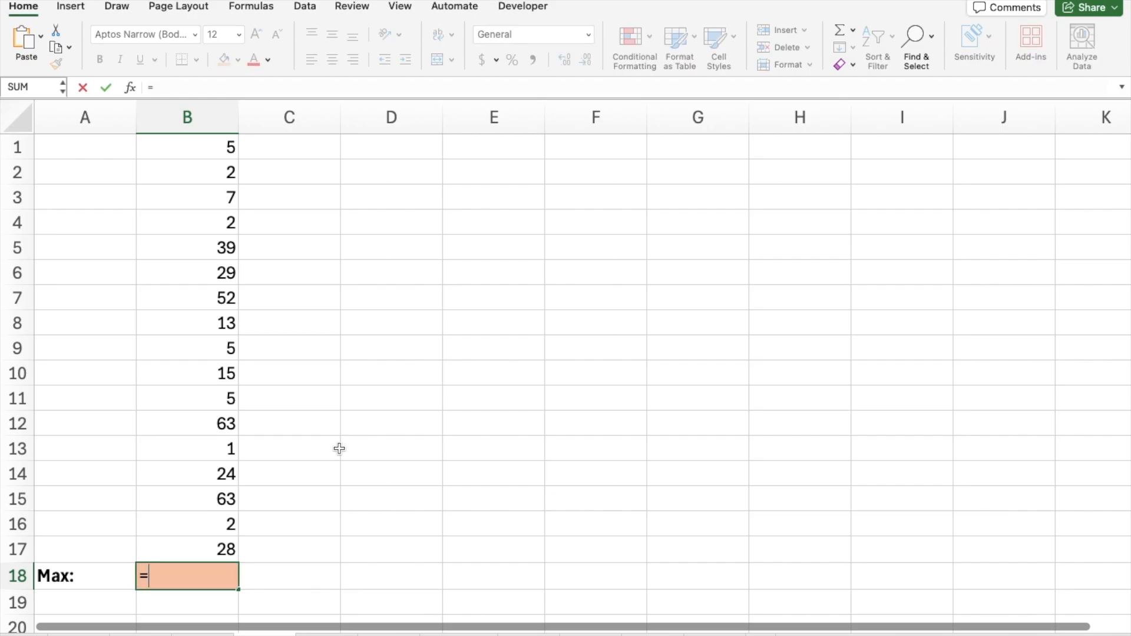
text(max()
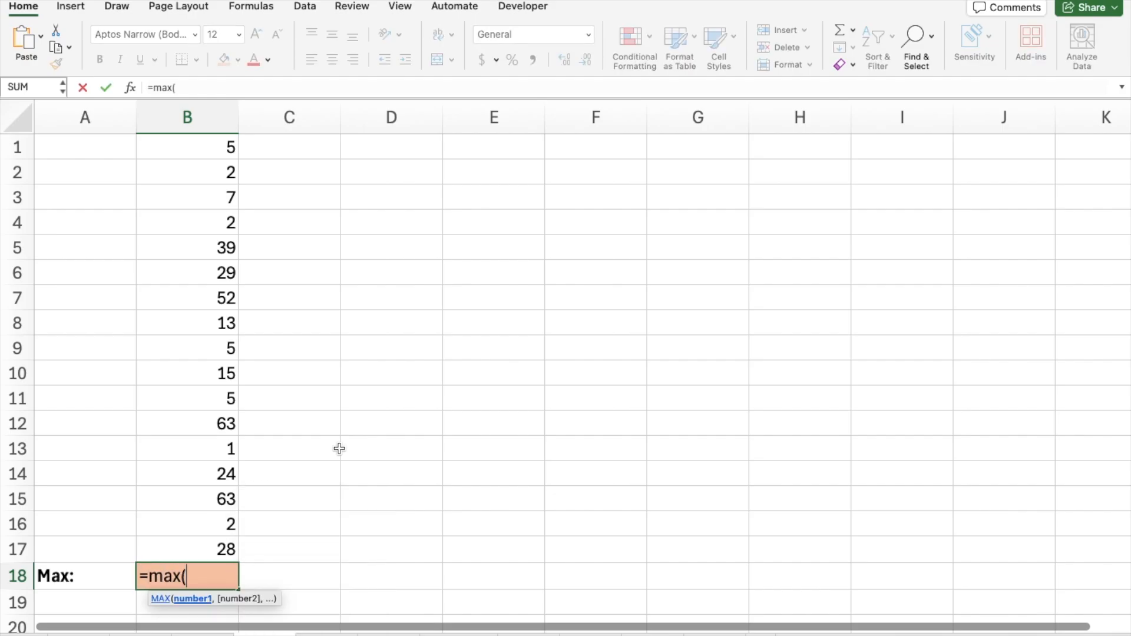
drag(205, 547, 213, 157)
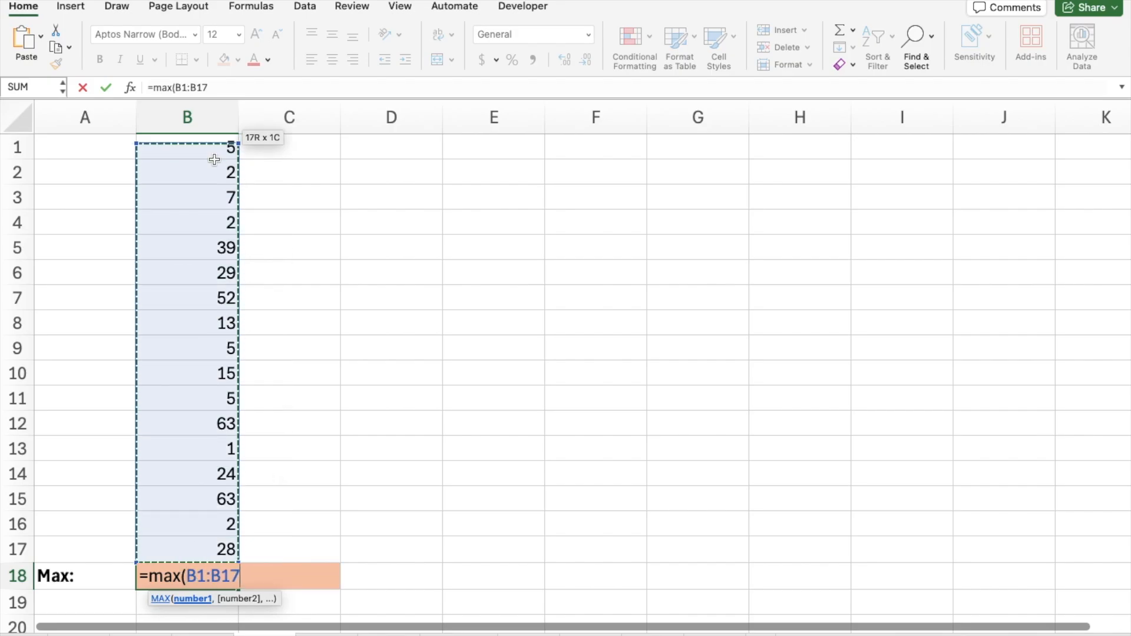
text())
key(Return)
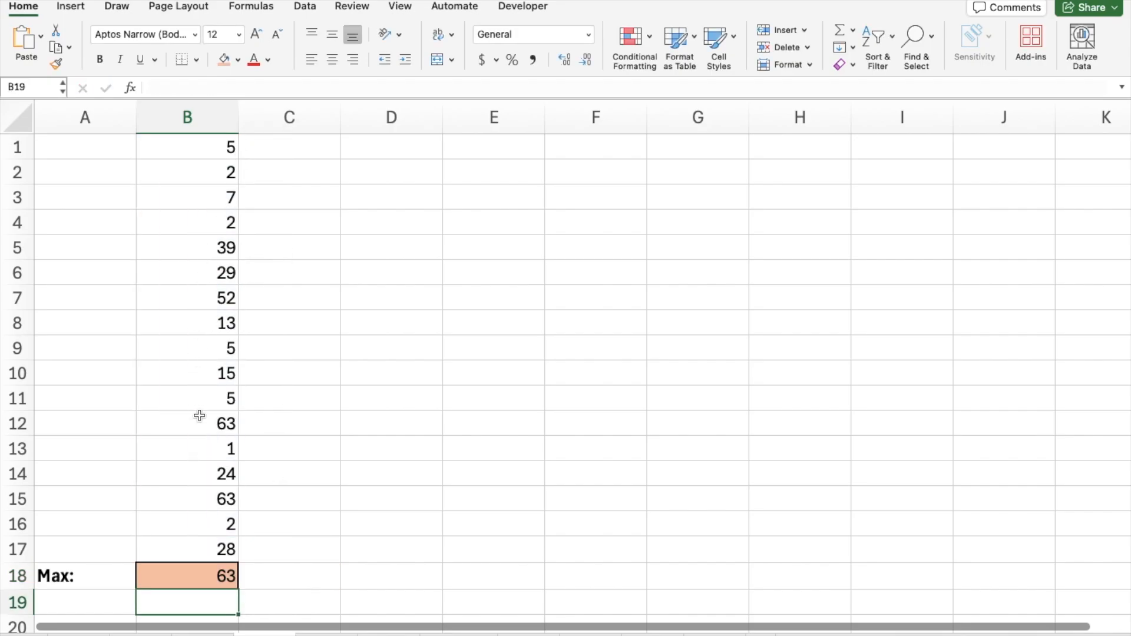
click(202, 522)
click(207, 495)
click(214, 423)
click(450, 355)
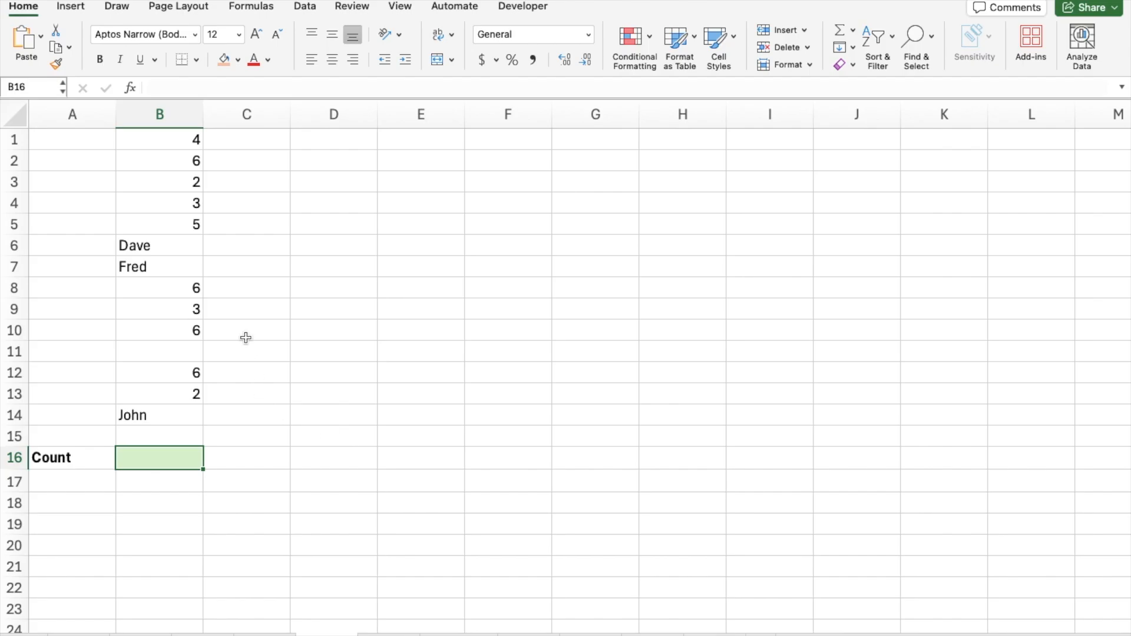
drag(147, 245, 146, 258)
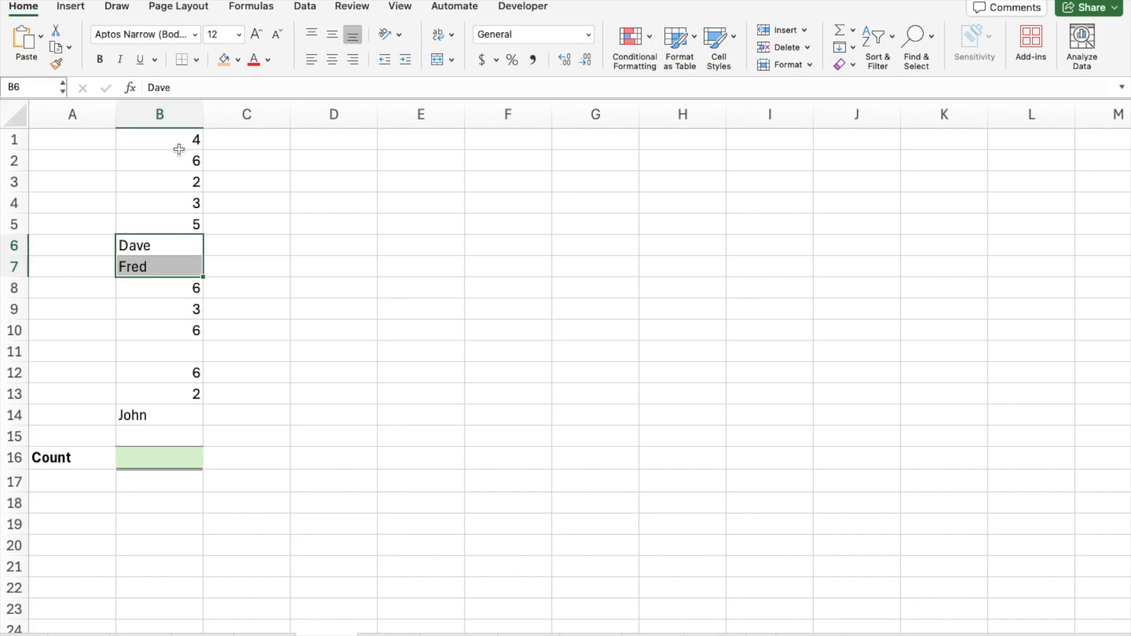
- Enter a COUNT formula in cell B16 that covers only the range B1:B4
click(172, 459)
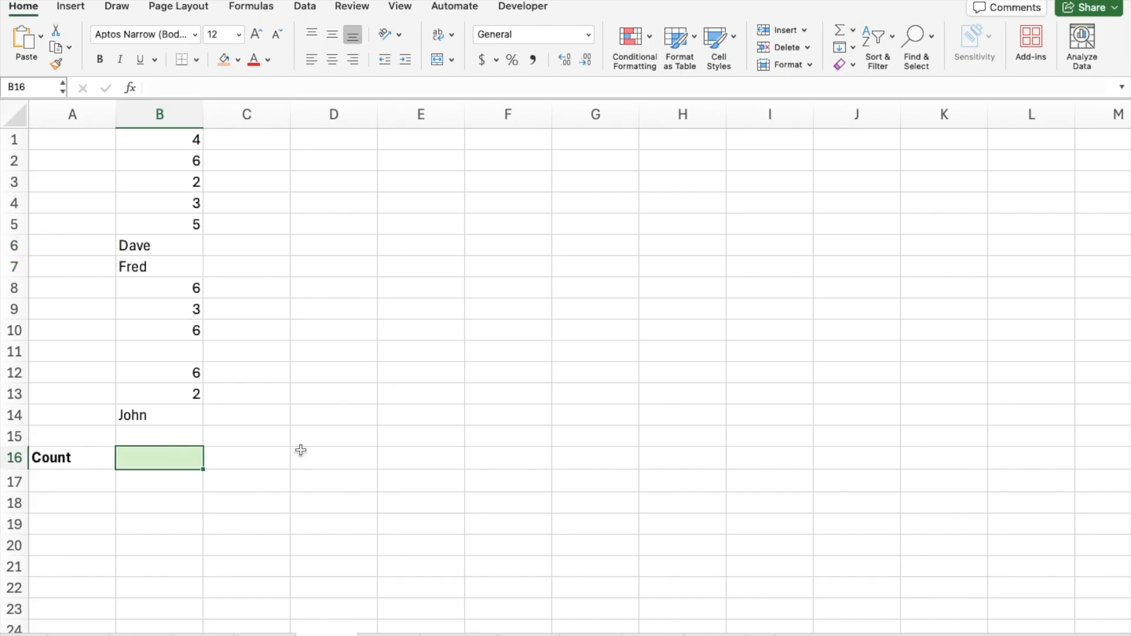
text(=count()
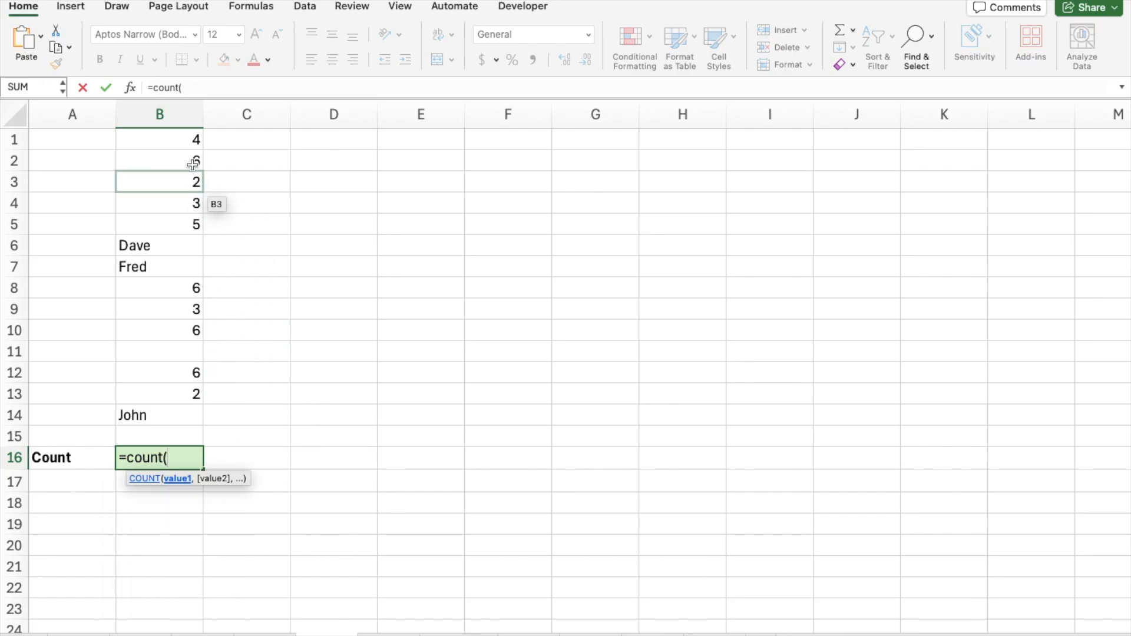
drag(188, 139, 187, 201)
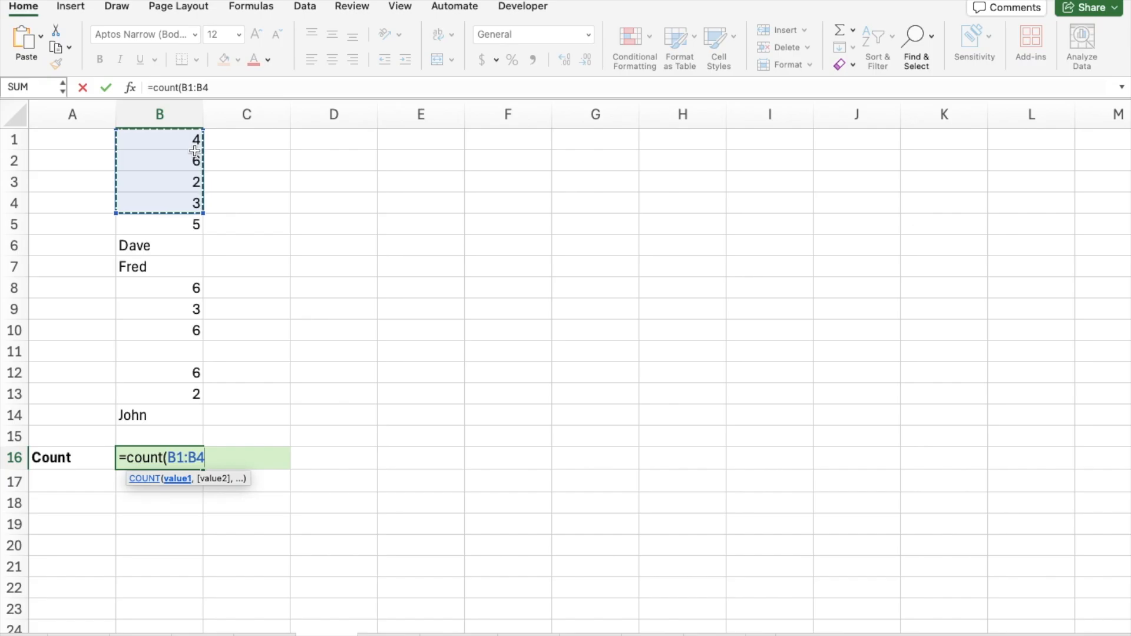
key(Return)
- Replace the formula in B16 with a COUNT over the whole data column, B1:B15
click(165, 463)
text(=coun)
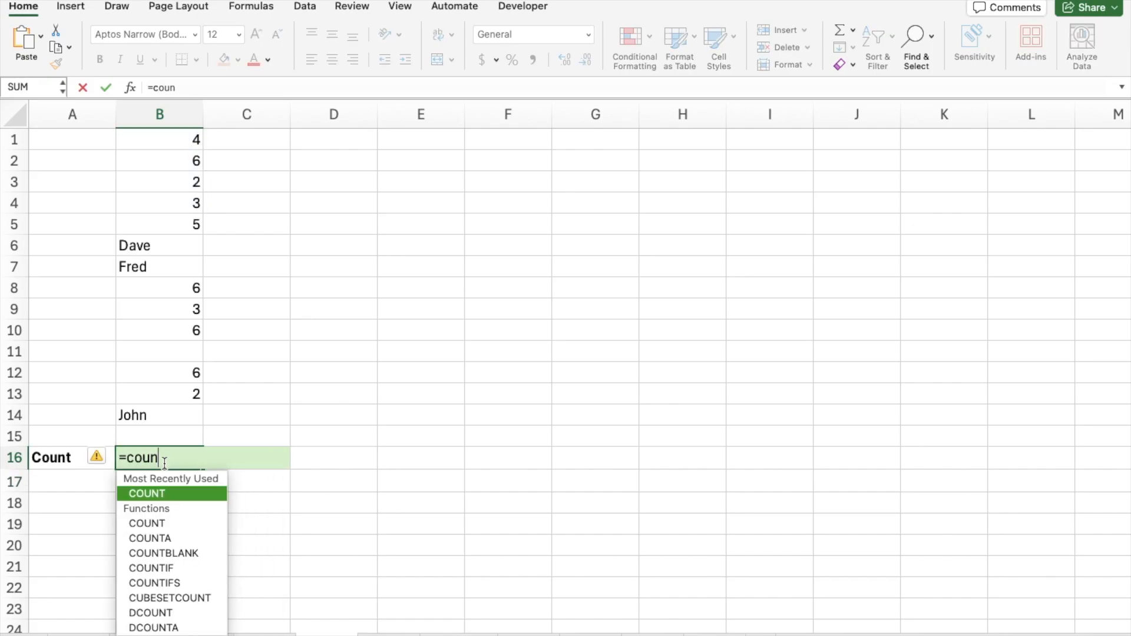
text(t()
drag(175, 439, 177, 139)
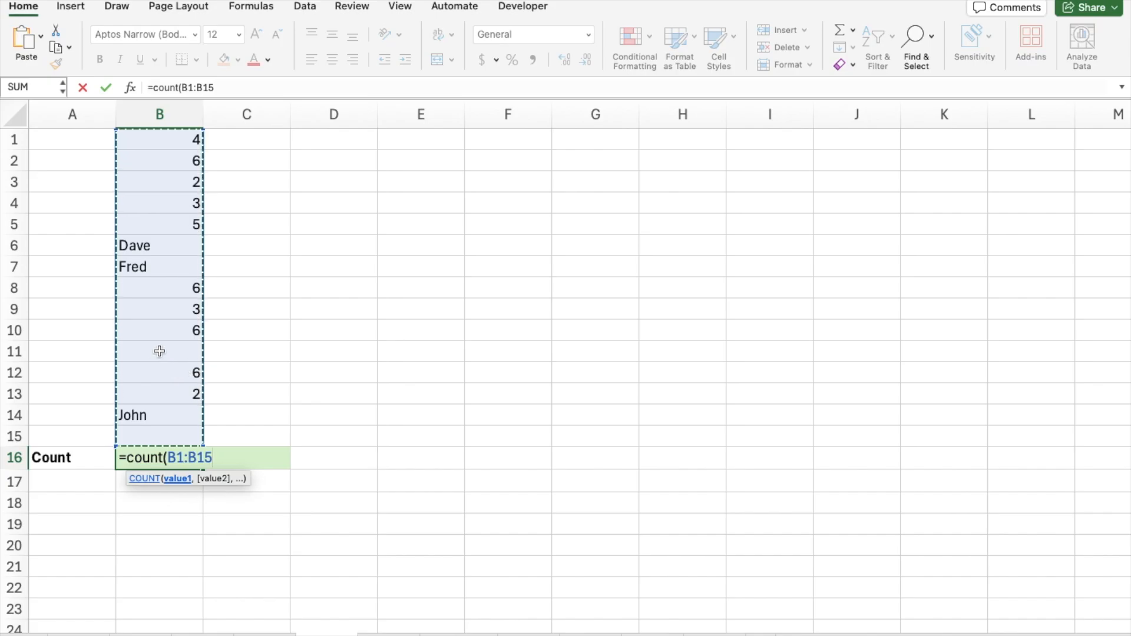
text())
key(Return)
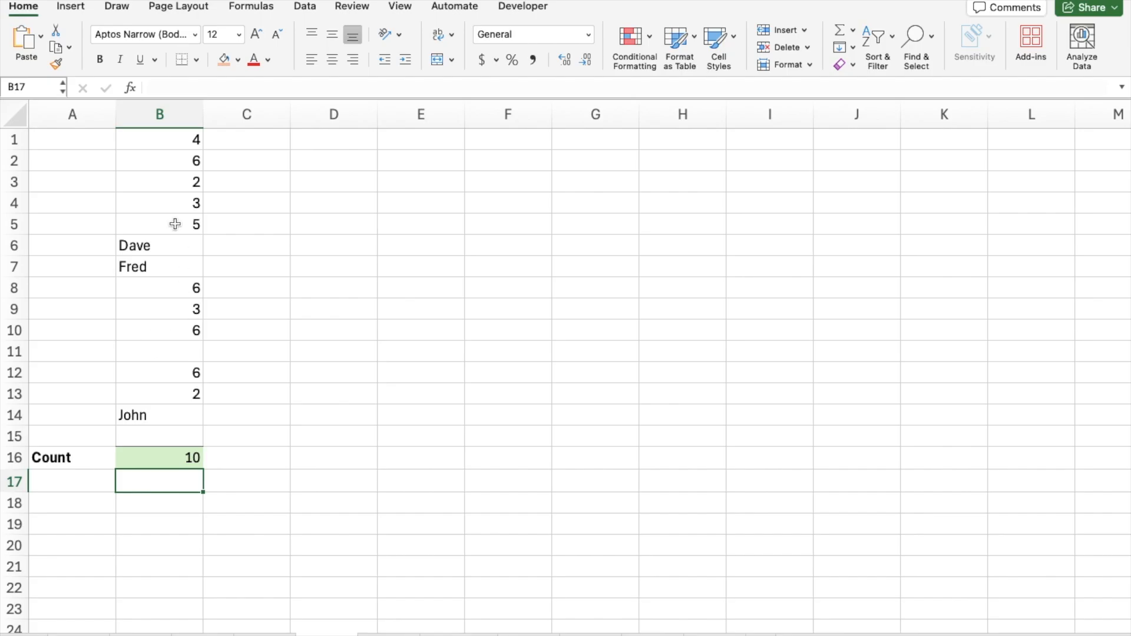
drag(182, 141, 180, 226)
drag(179, 289, 177, 322)
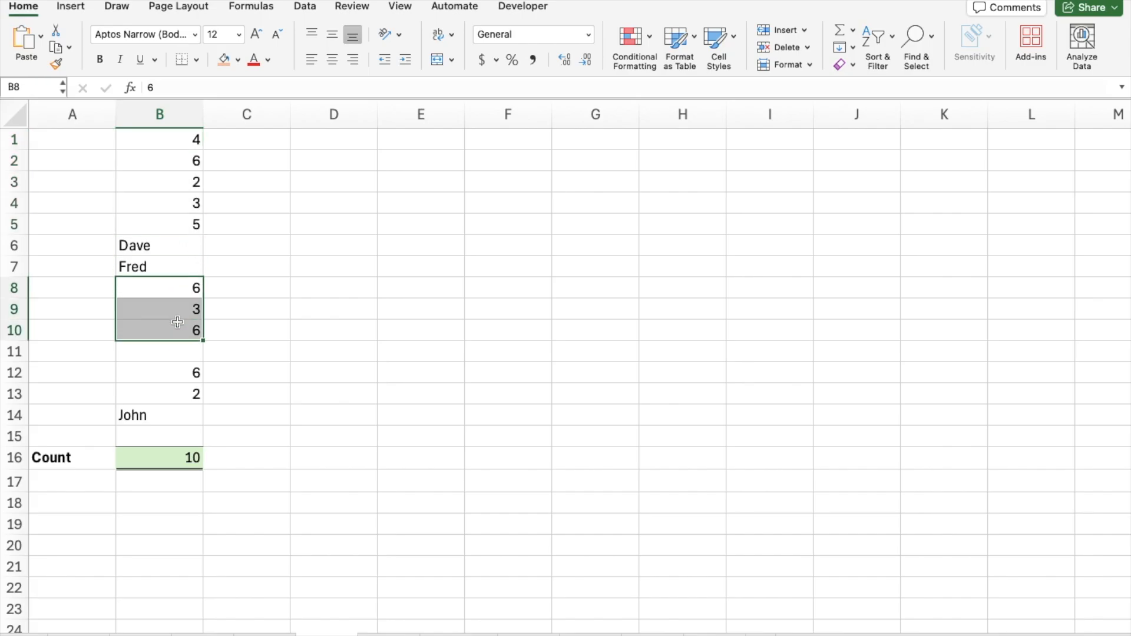
click(165, 374)
click(162, 392)
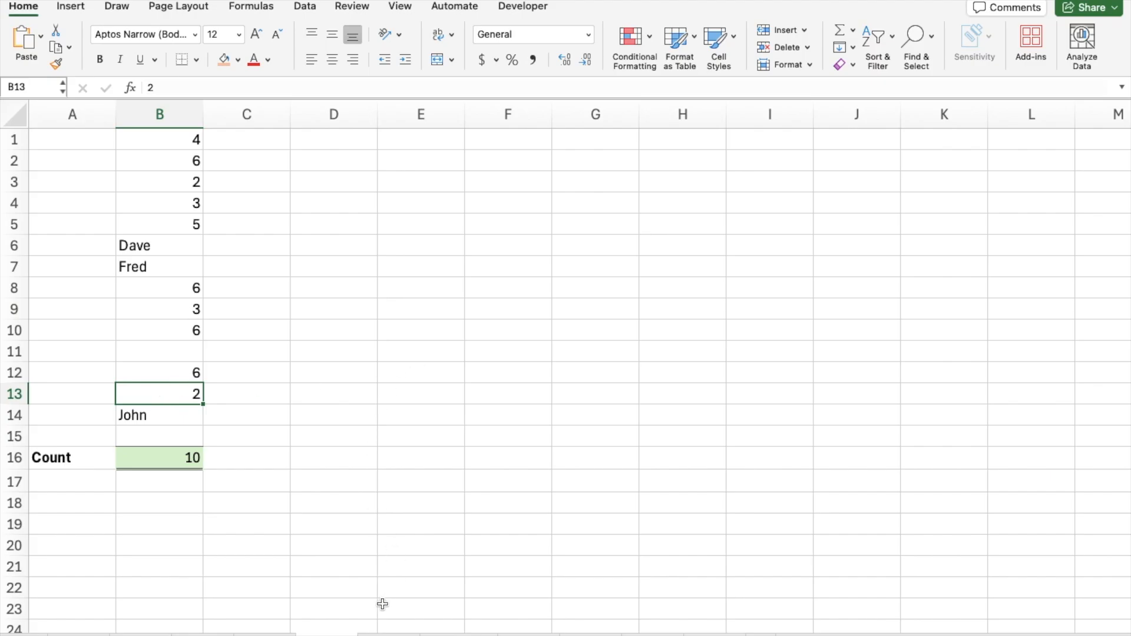
- On the sheet with the list of names, enter a COUNTA formula over B1:B13 in cell B16, beside the Counta label
click(389, 634)
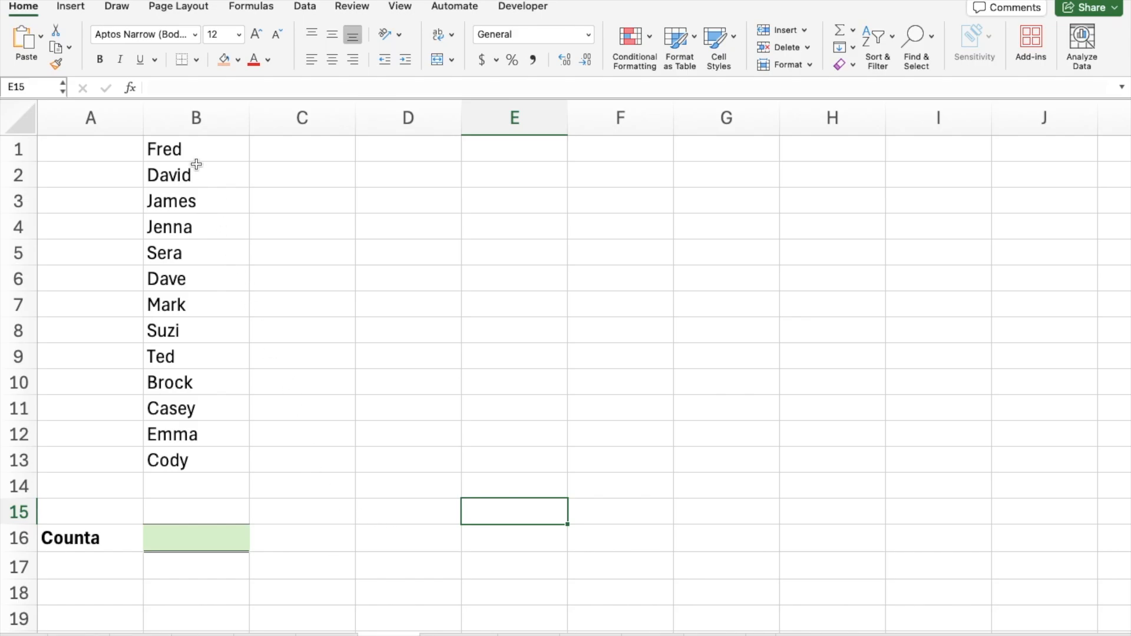
drag(198, 150, 222, 533)
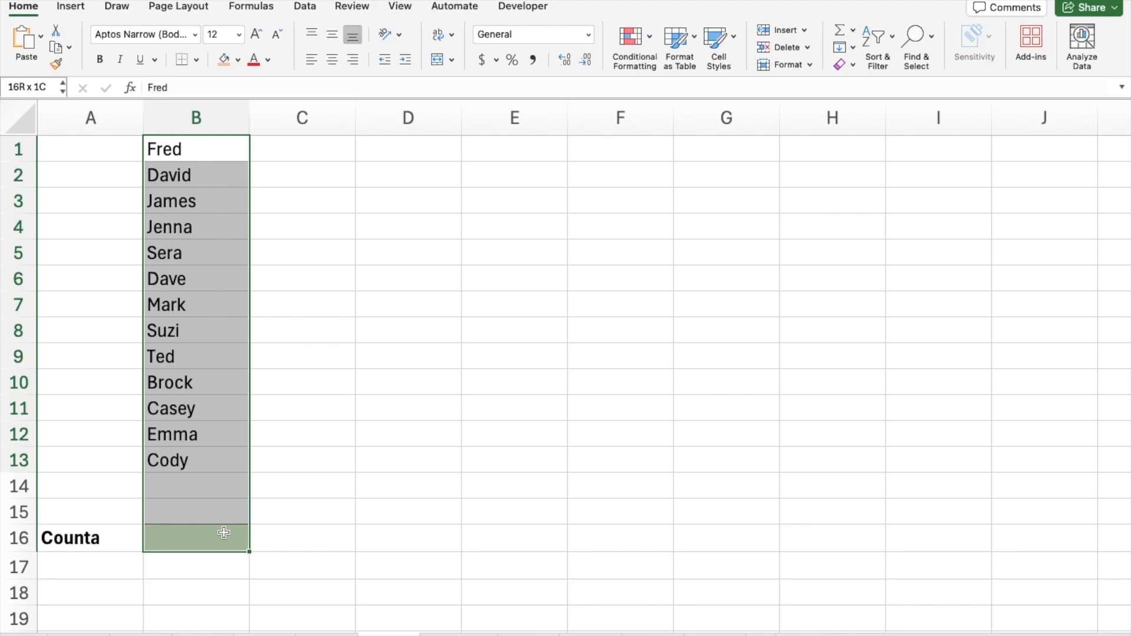
click(530, 411)
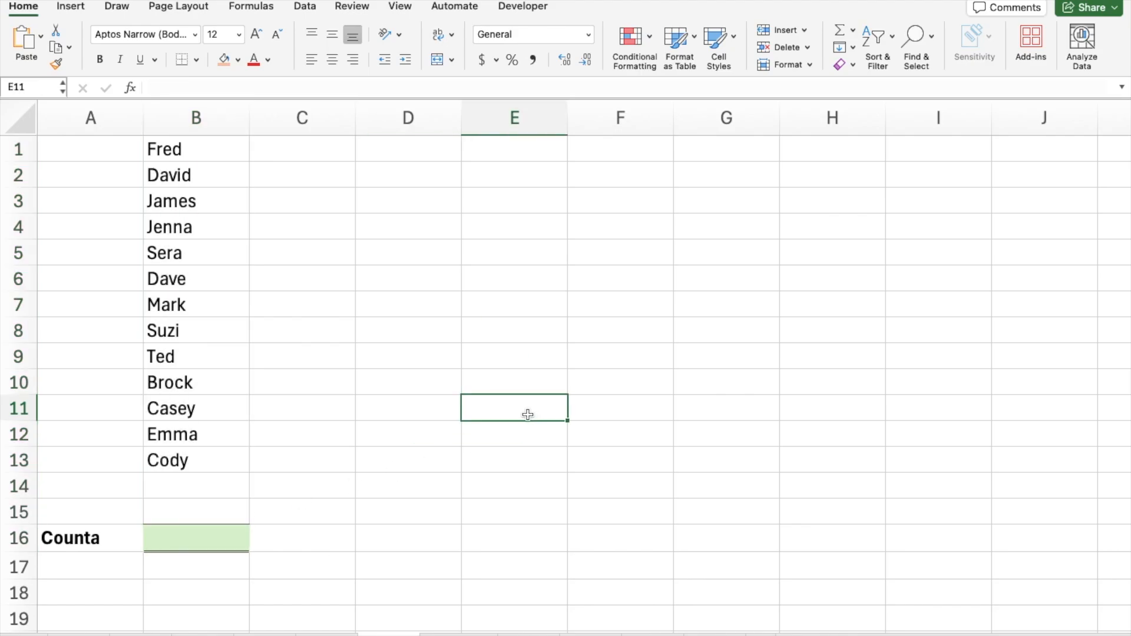
click(187, 535)
text(=count)
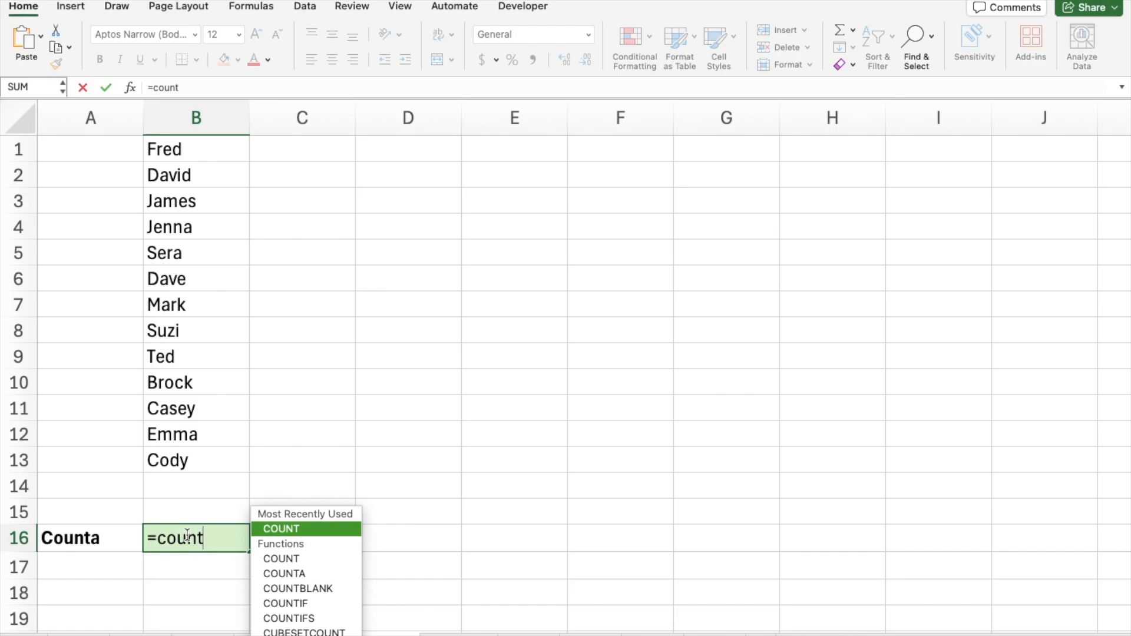
text(a()
drag(213, 467, 207, 142)
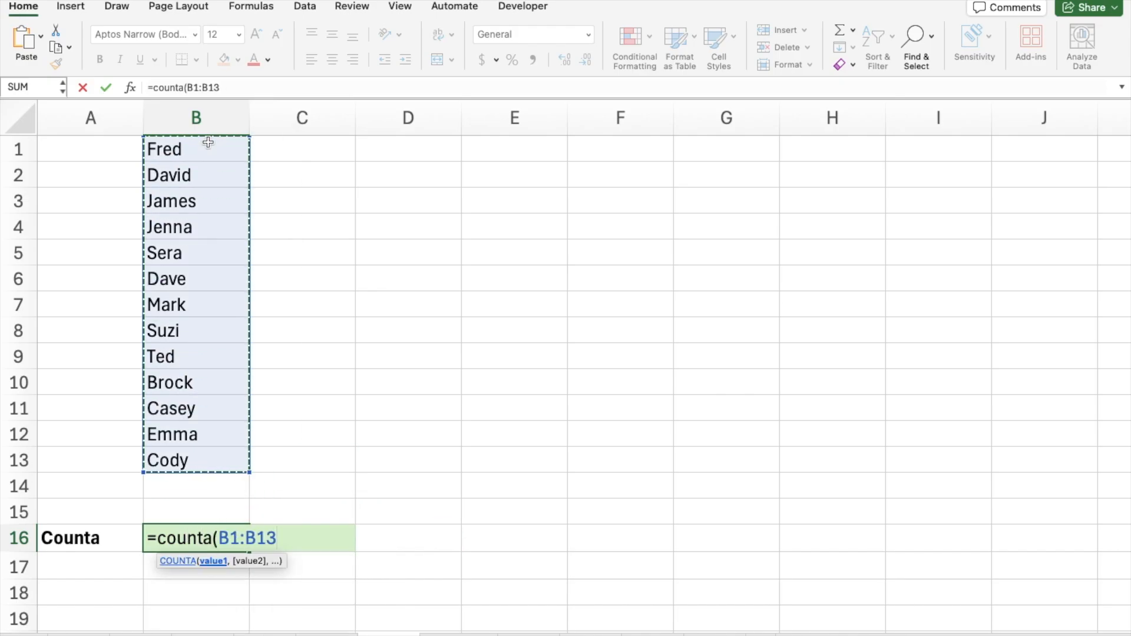
text())
key(Return)
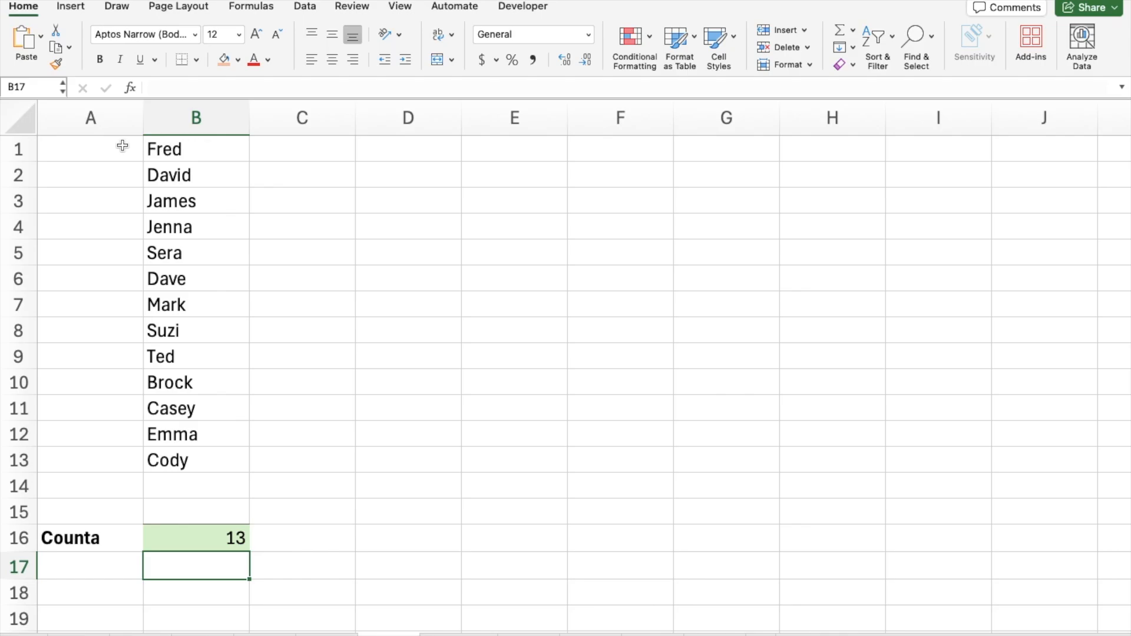
drag(90, 144, 942, 535)
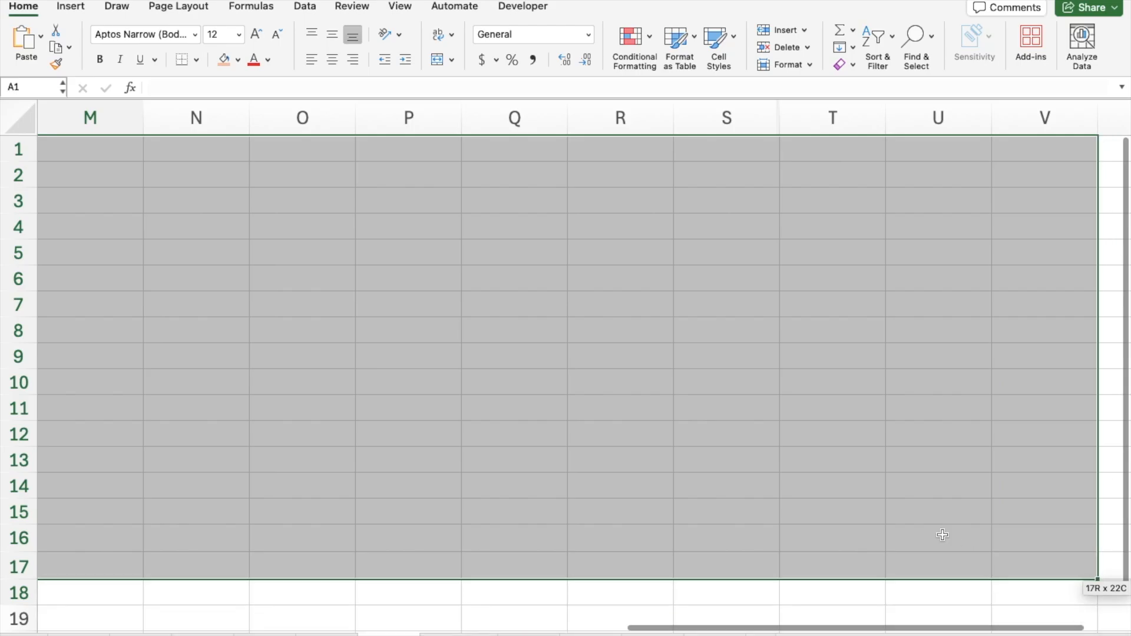
click(671, 384)
scroll(671, 386, down, 15)
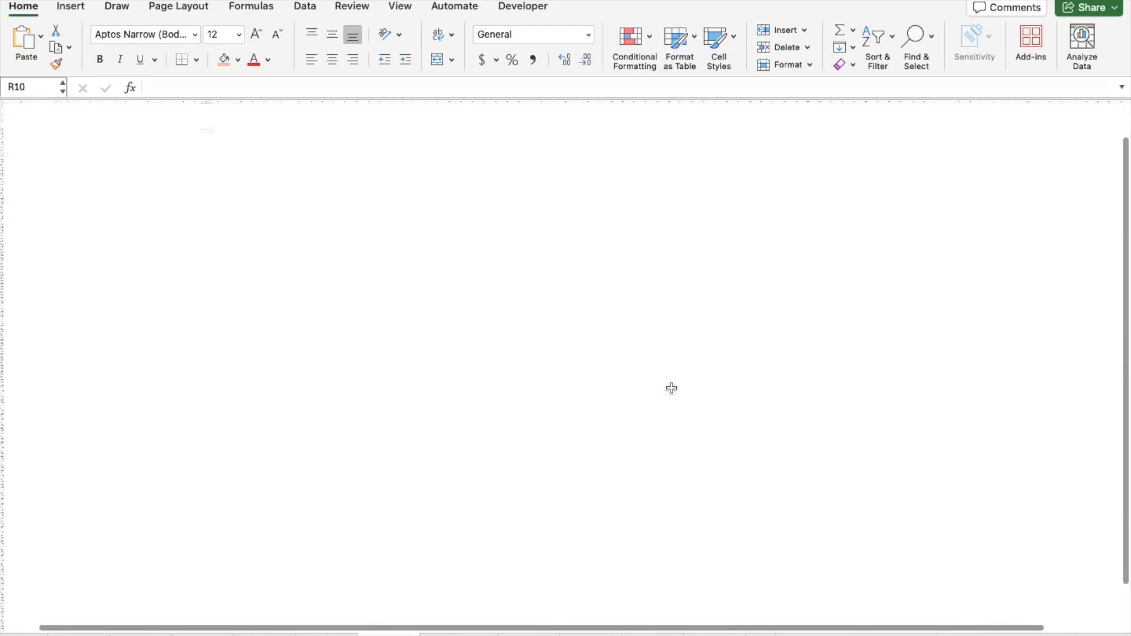
scroll(2, 112, up, 1)
scroll(75, 110, up, 10)
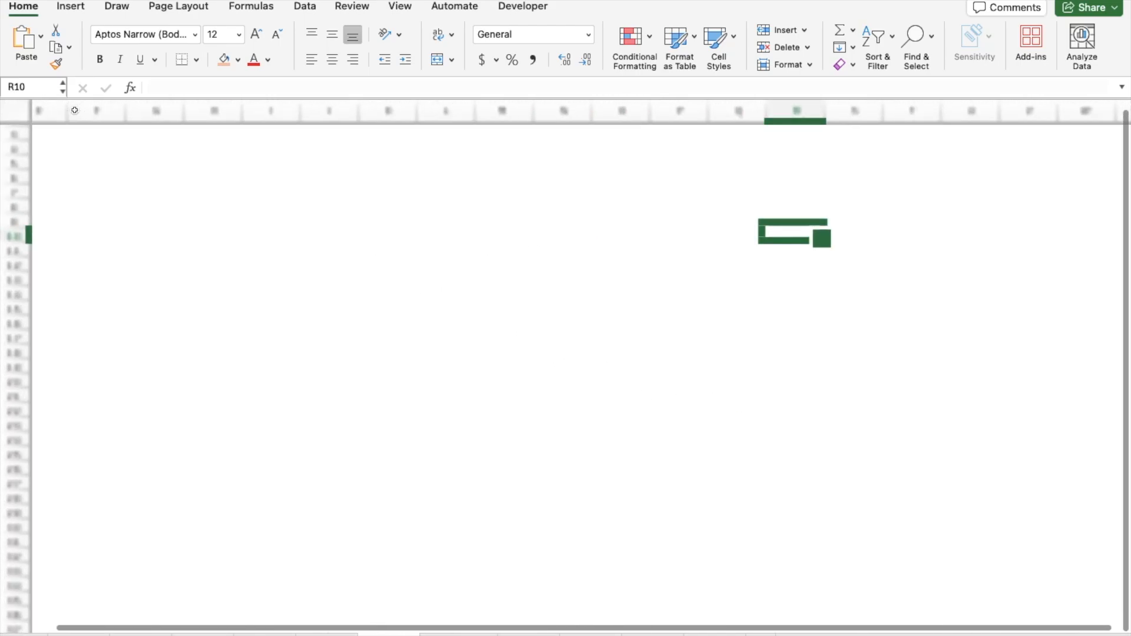
scroll(111, 170, up, 5)
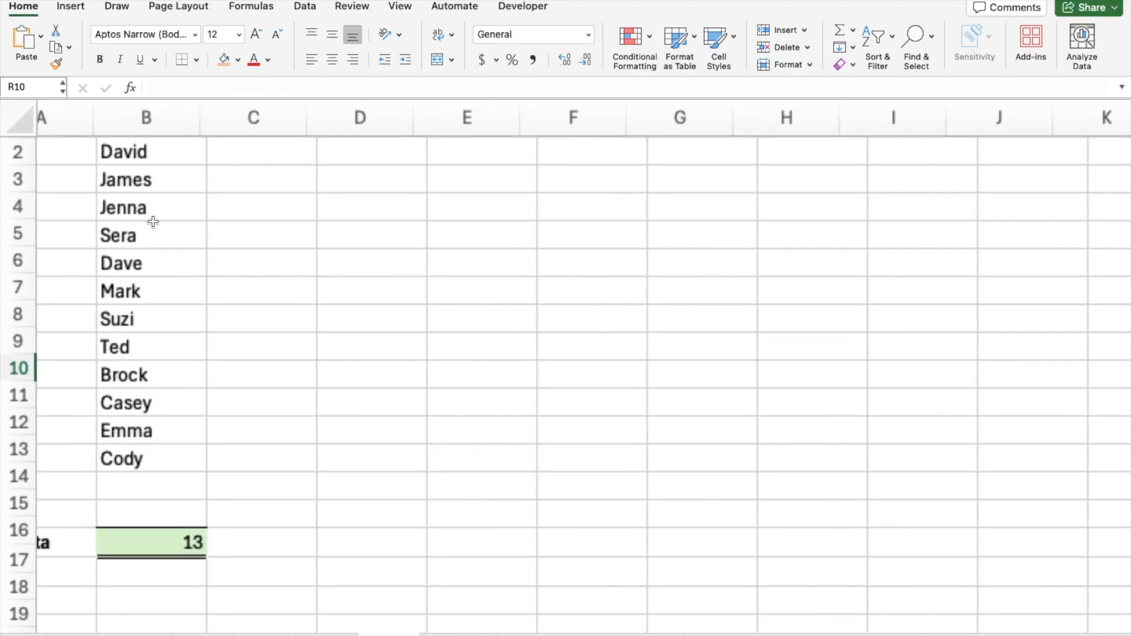
scroll(460, 316, up, 1)
scroll(460, 317, left, 1)
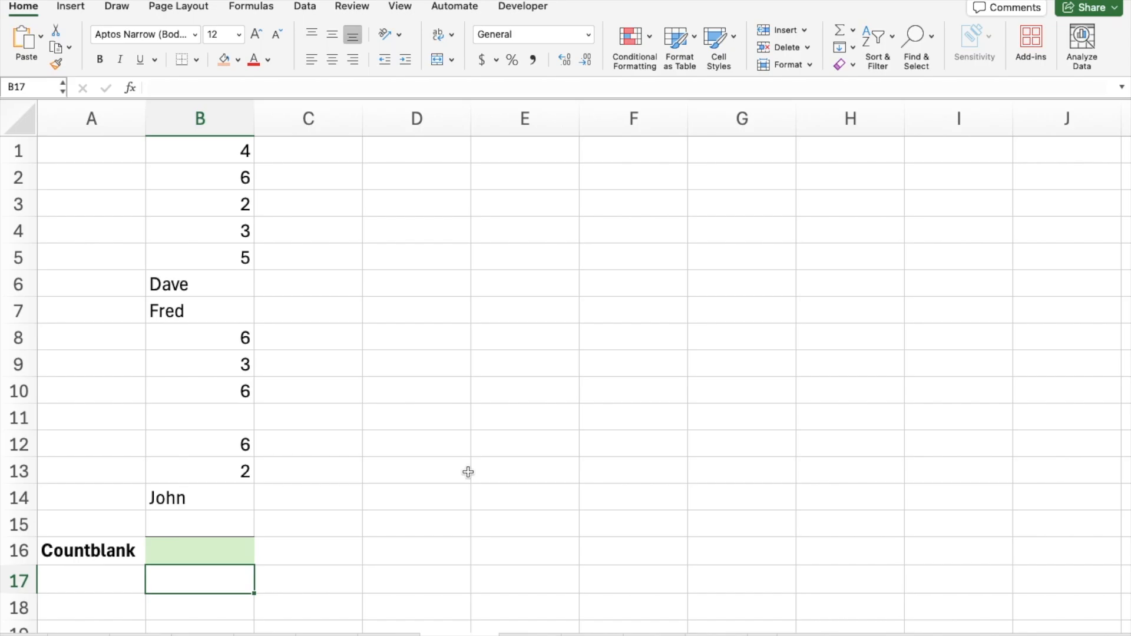
- Enter a COUNTBLANK formula over B1:B15 in cell B16, beside the Countblank label
mouse_move(215, 155)
mouse_down()
mouse_move(558, 465)
mouse_move(778, 532)
mouse_up()
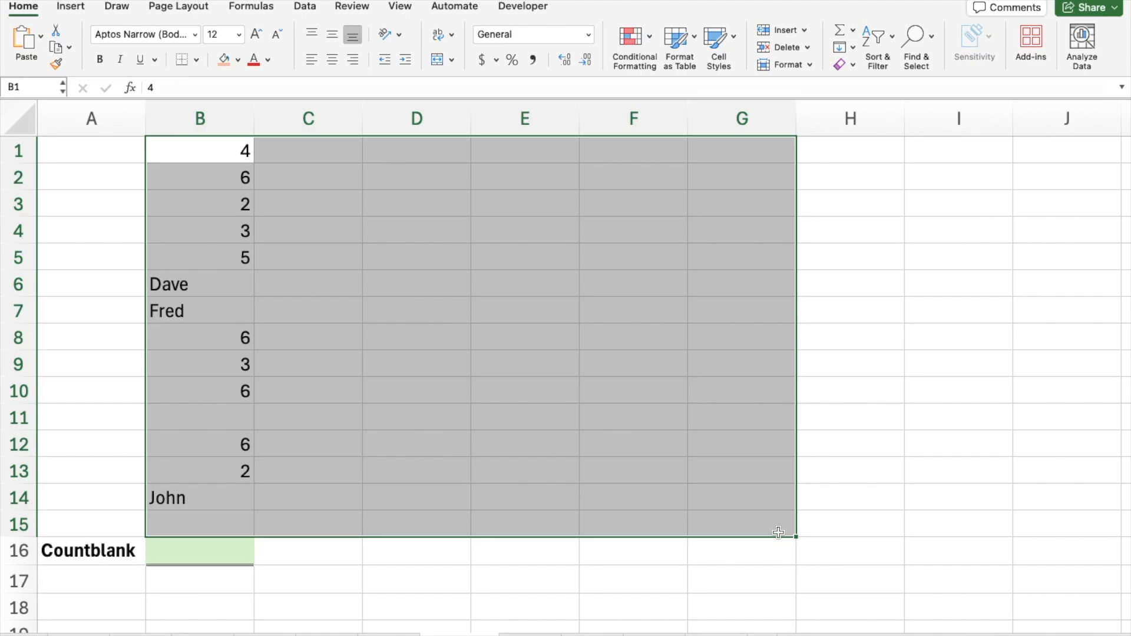
click(215, 417)
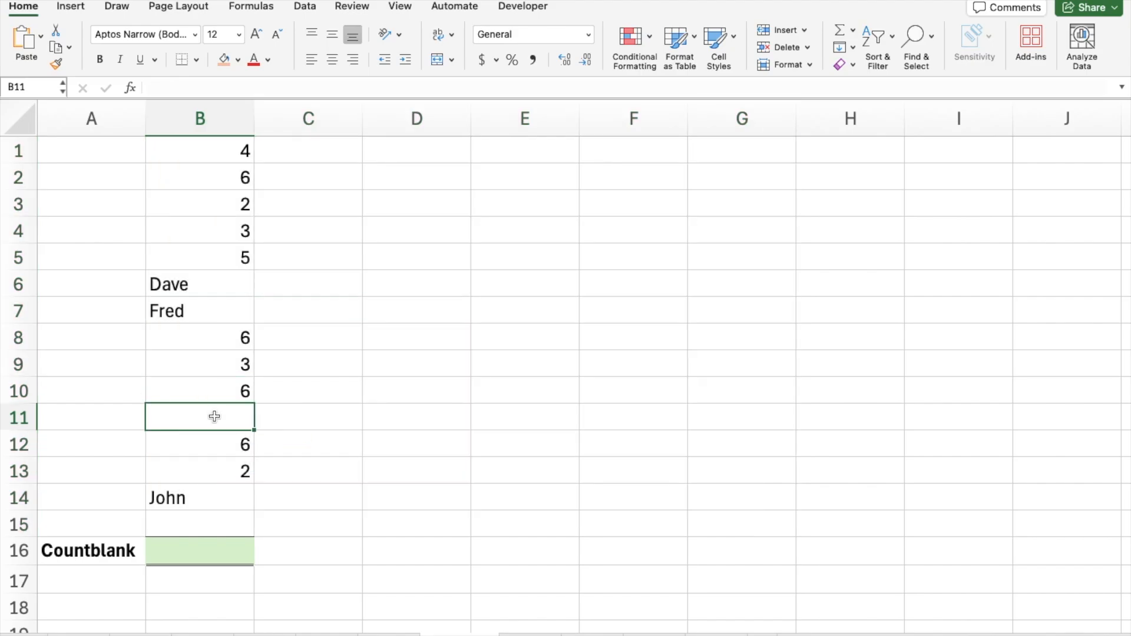
click(196, 545)
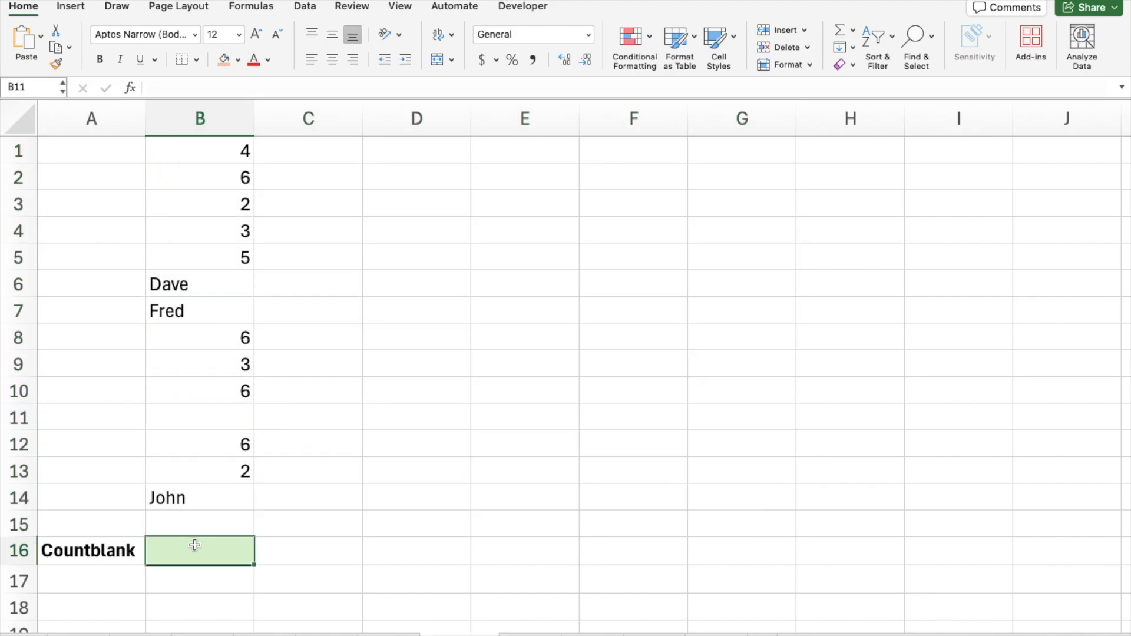
text(=)
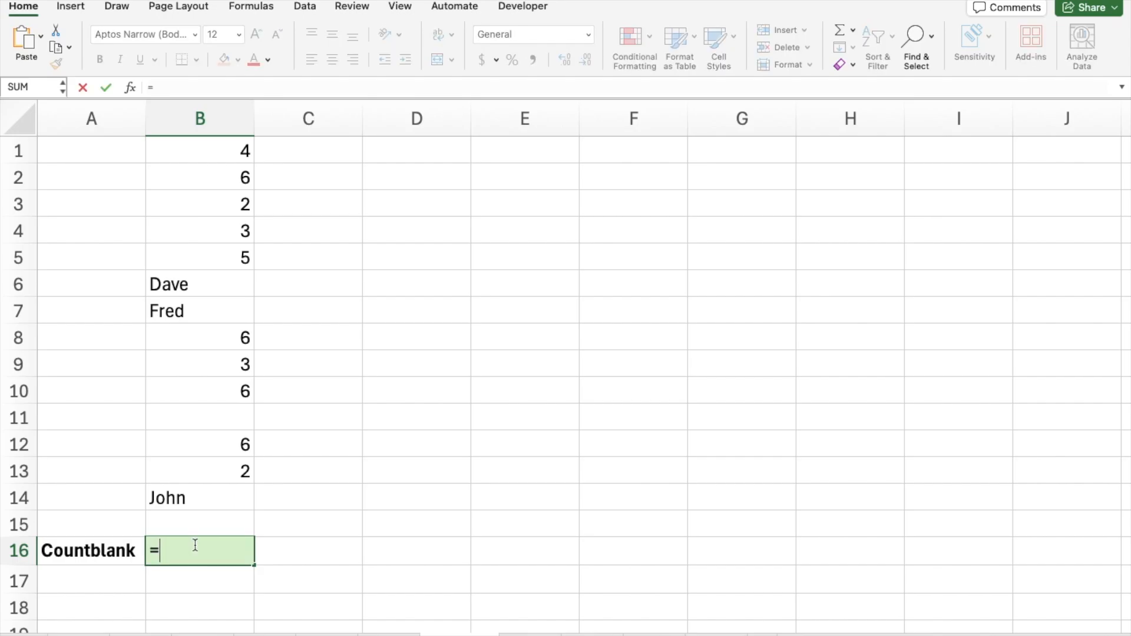
text(countblank()
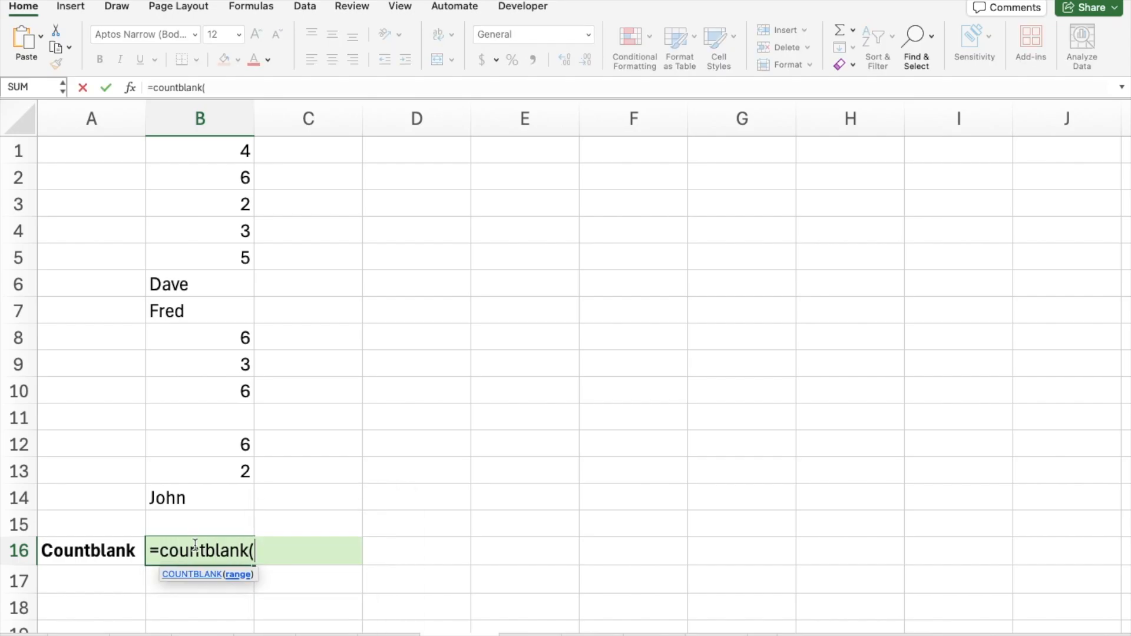
drag(182, 524, 253, 141)
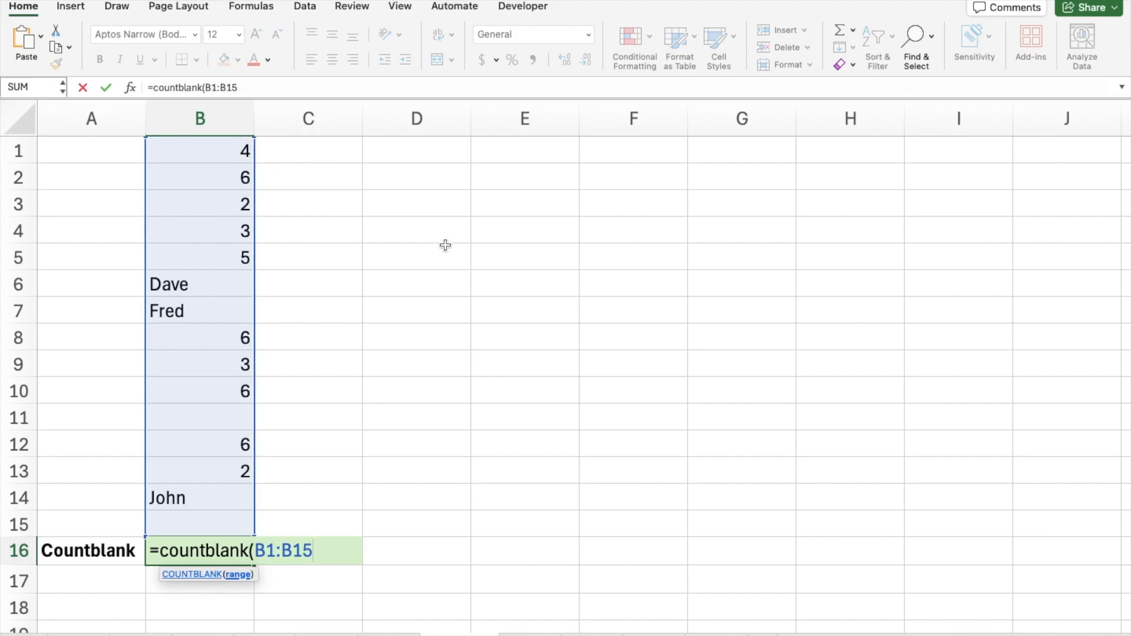
text())
key(Return)
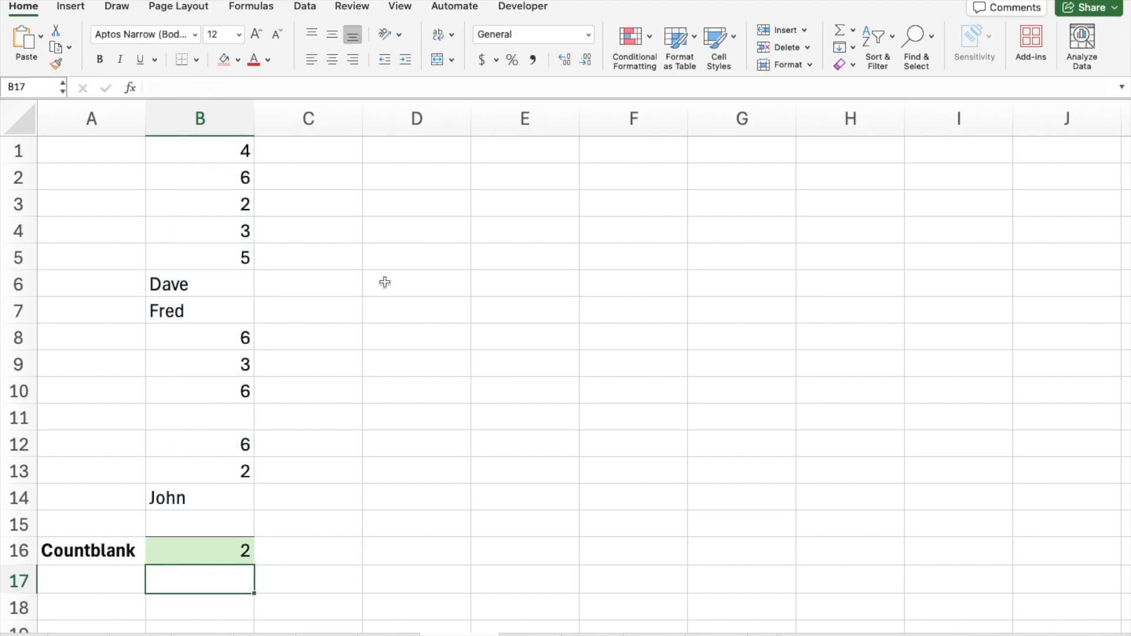
click(207, 522)
click(212, 417)
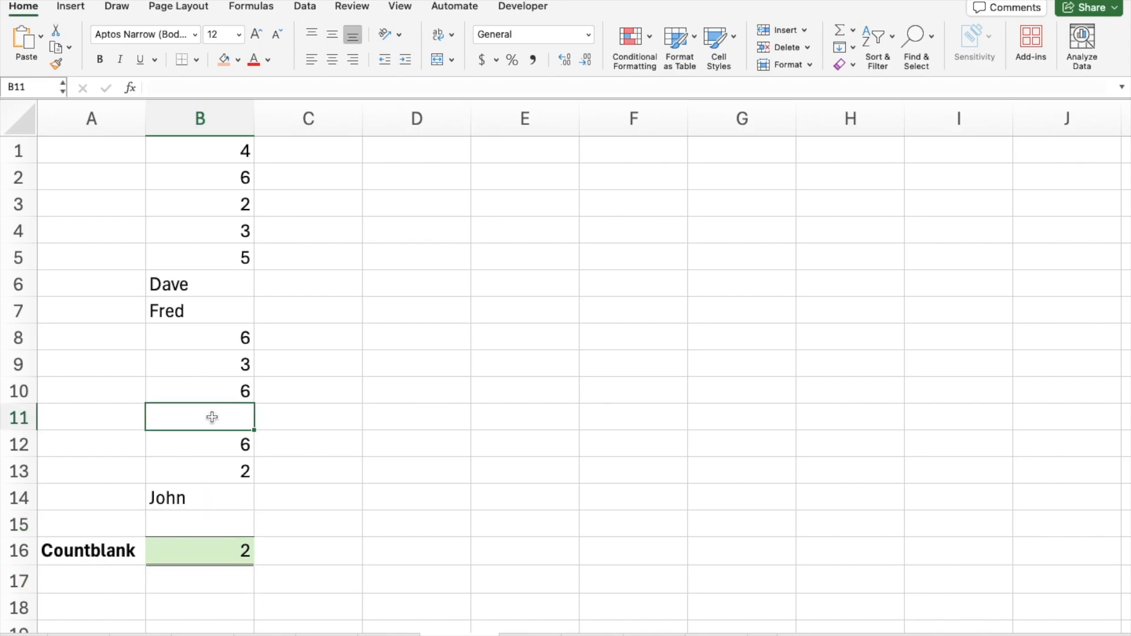
click(522, 448)
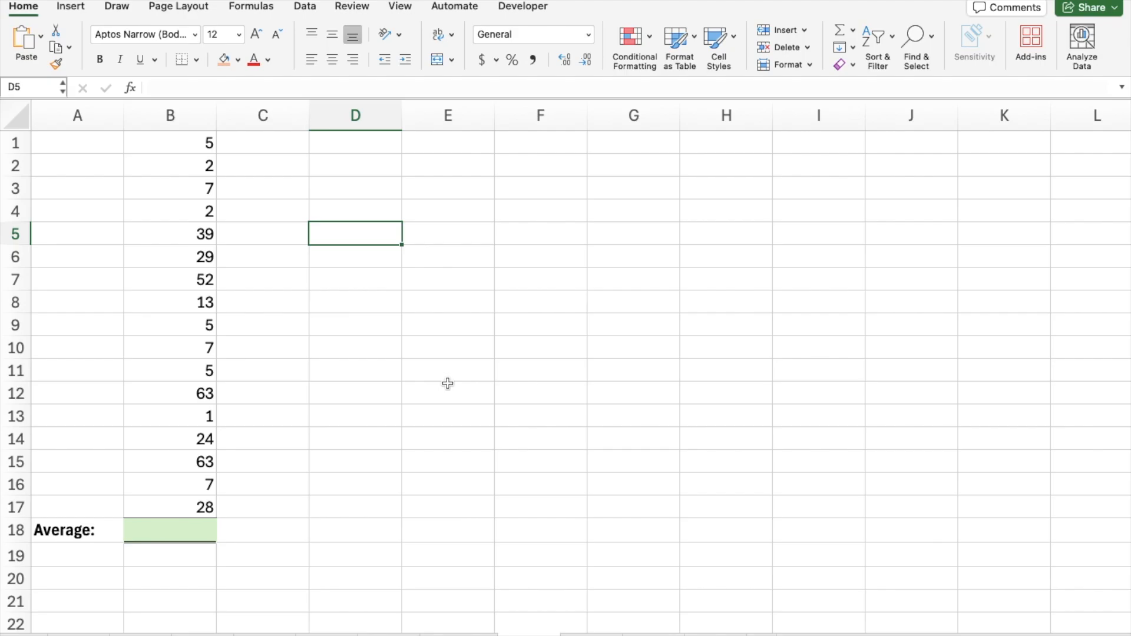
- Enter an AVERAGE formula over B1:B17 in cell B18, beside the Average label
click(170, 530)
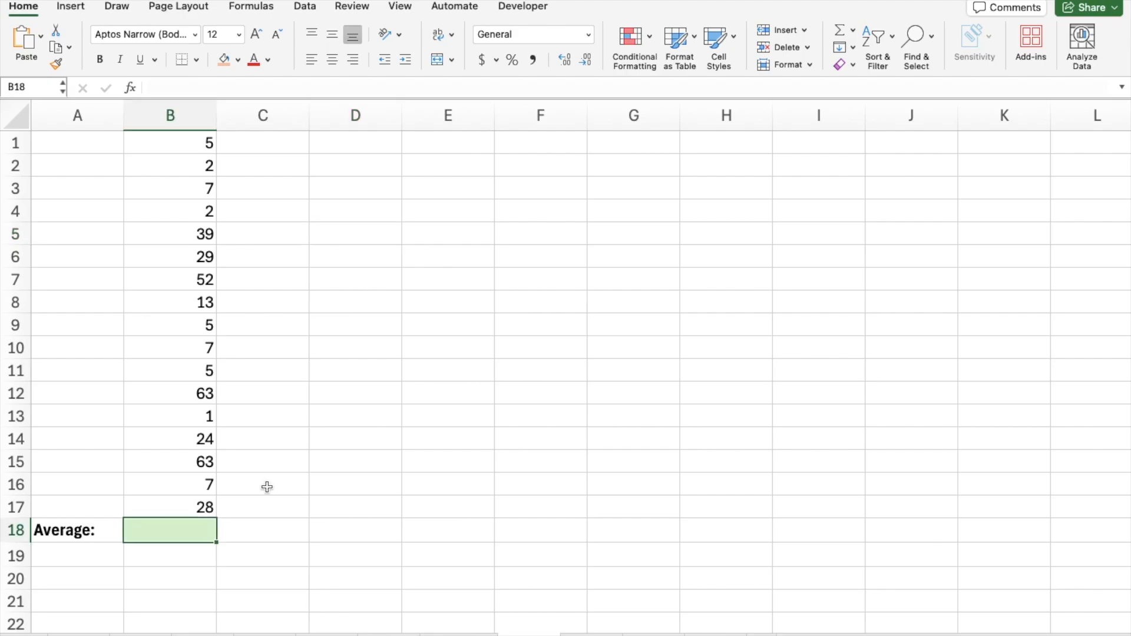
text(=avera)
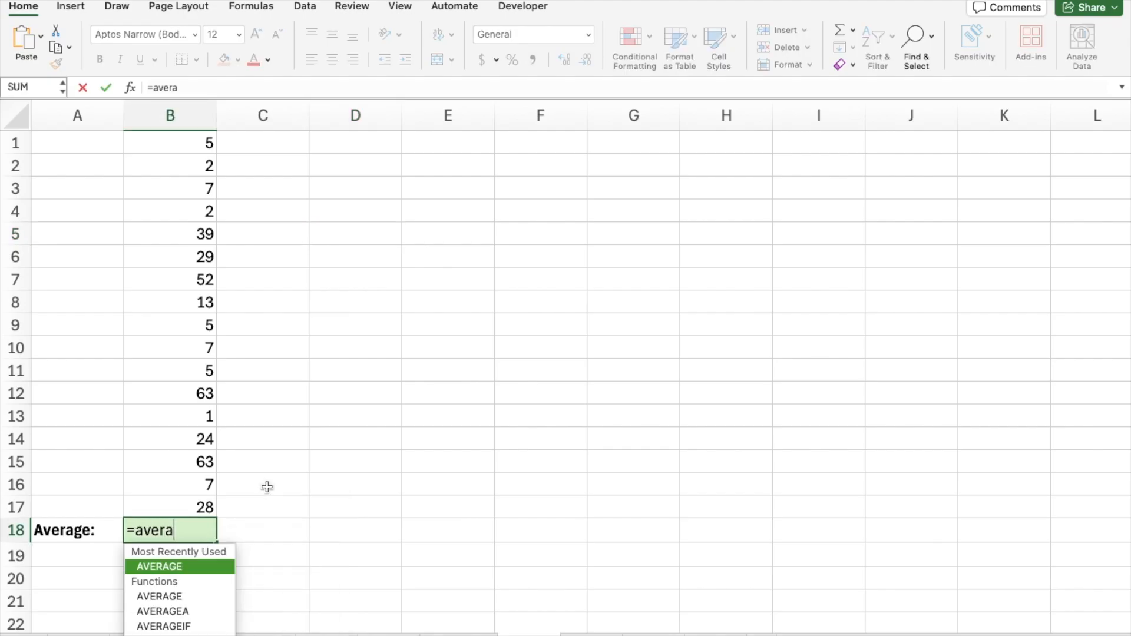
text(ge()
drag(235, 490, 192, 147)
text())
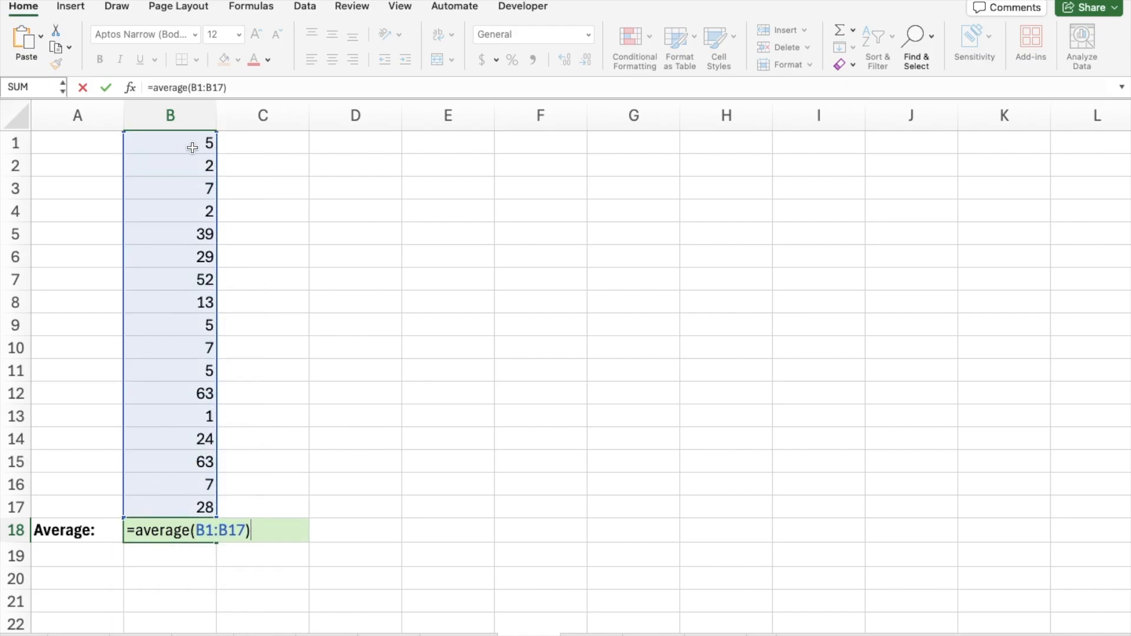
key(Return)
click(318, 471)
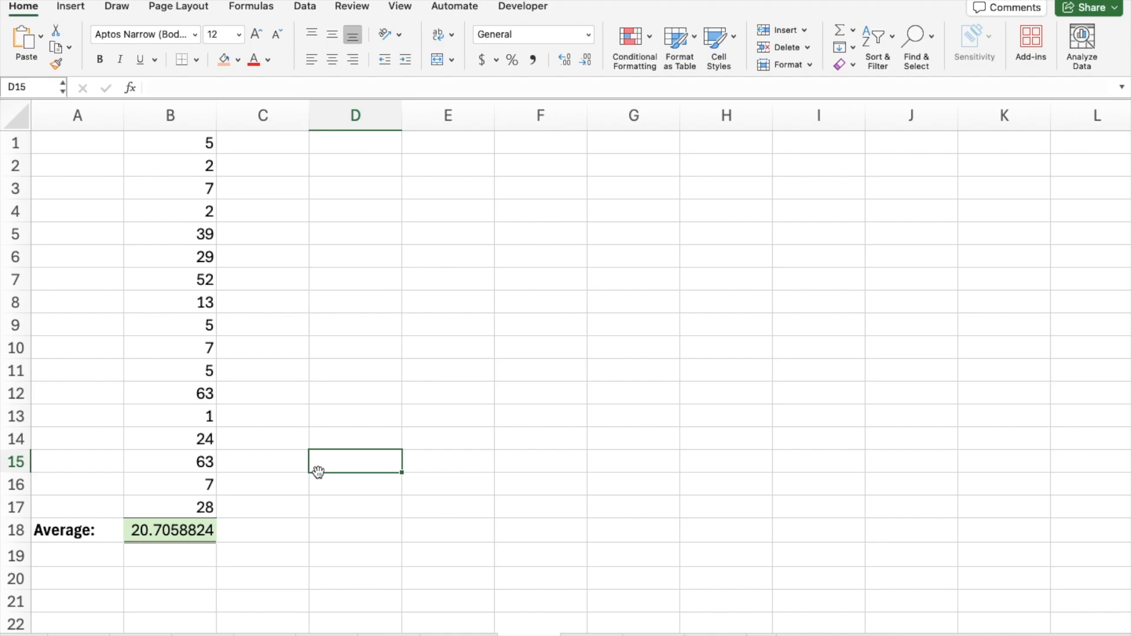
drag(179, 144, 200, 501)
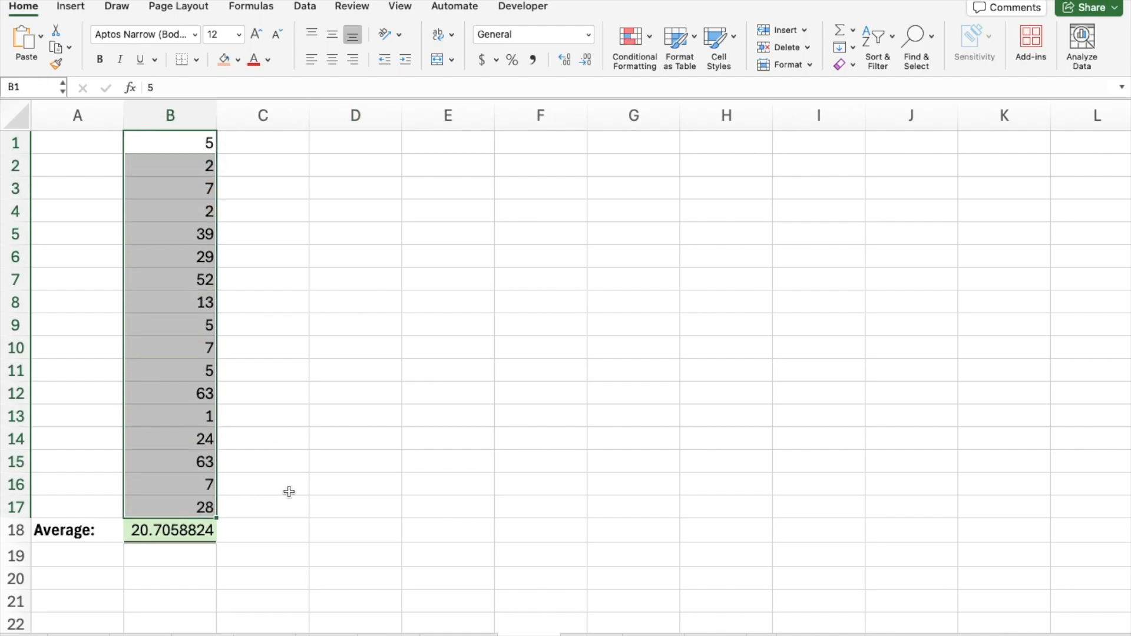
click(386, 455)
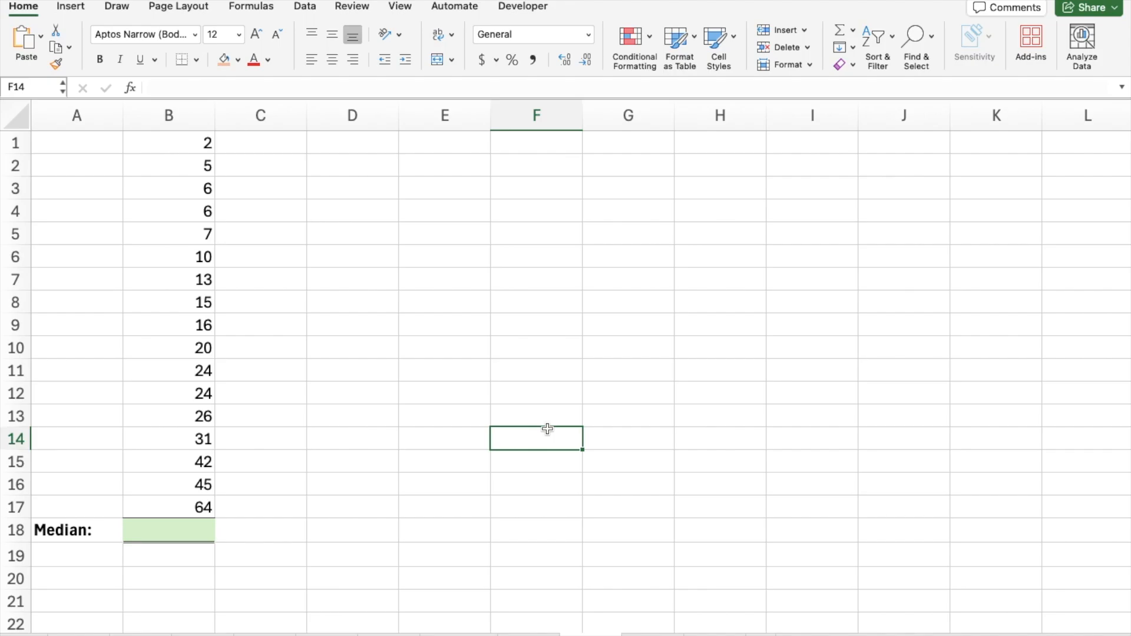
- On the Median sheet, enter the example numbers 2, 4 and 10 in cells E5, F5 and G5
click(444, 231)
text(2)
key(Right)
text(4)
key(Return)
key(Right)
key(Up)
text(10)
key(Return)
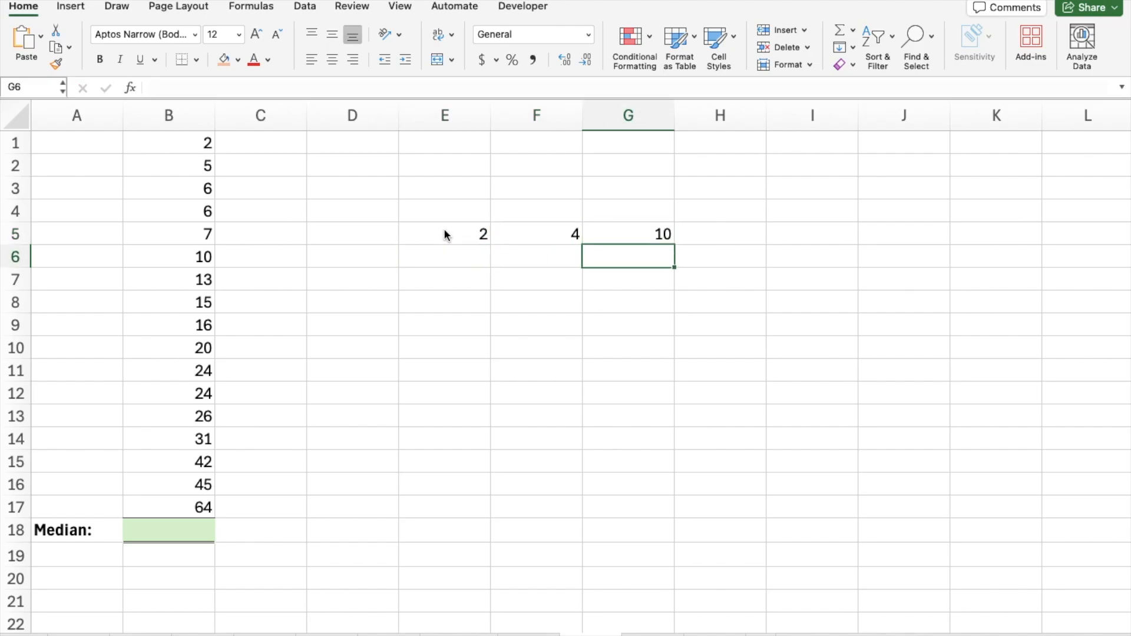
- Try an AVERAGE formula over E5:G5 in cell G8, then clear that cell
click(616, 235)
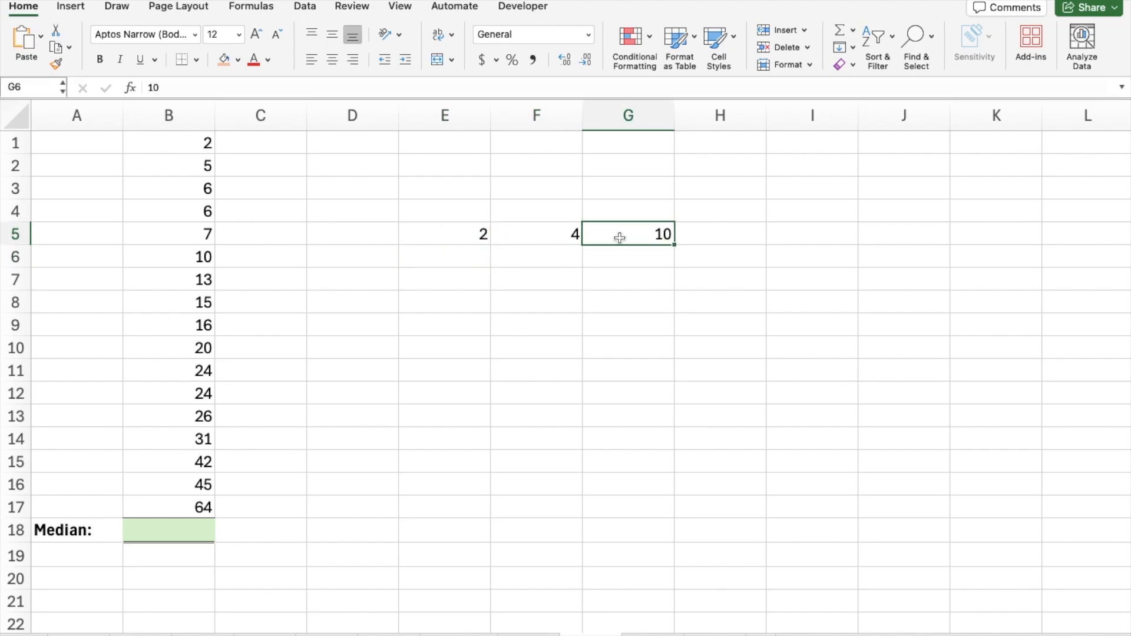
drag(483, 234, 615, 234)
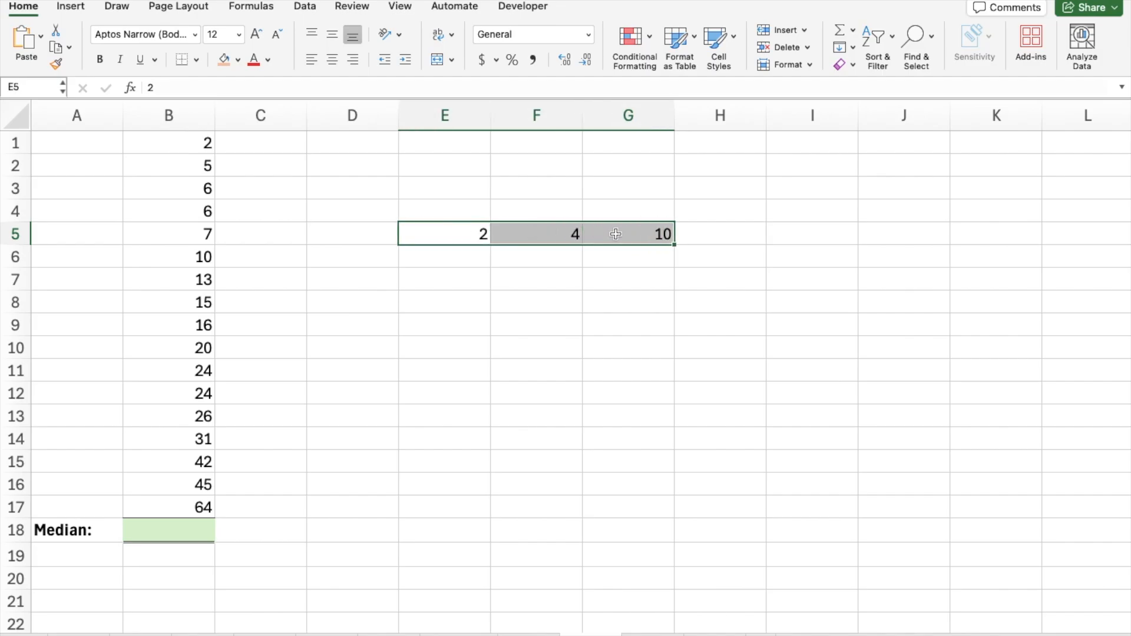
click(615, 301)
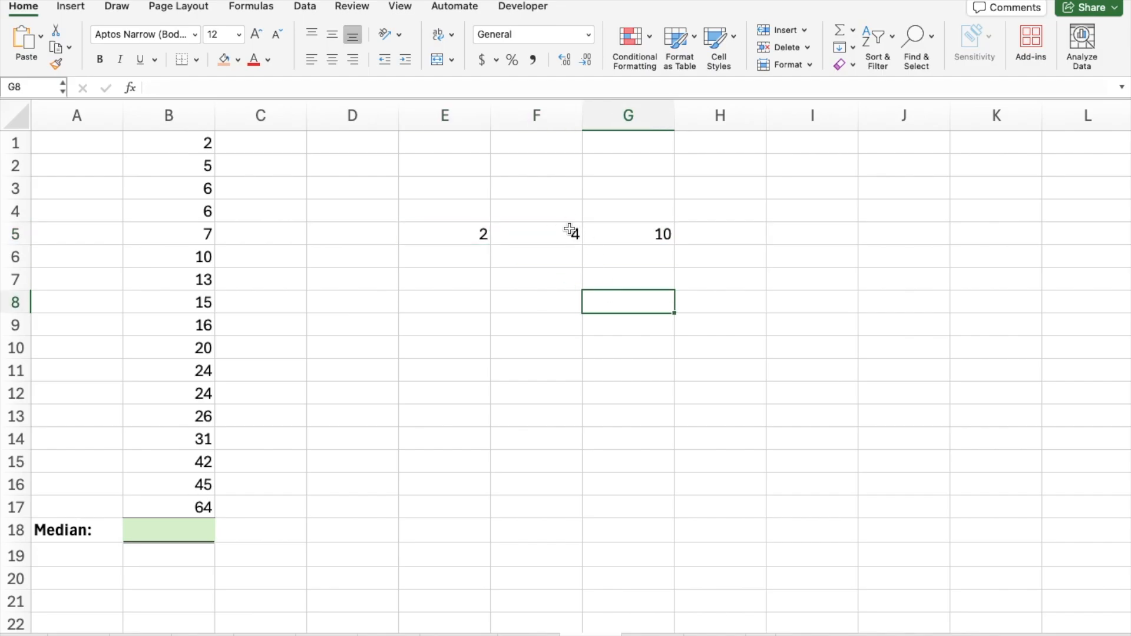
text(=average()
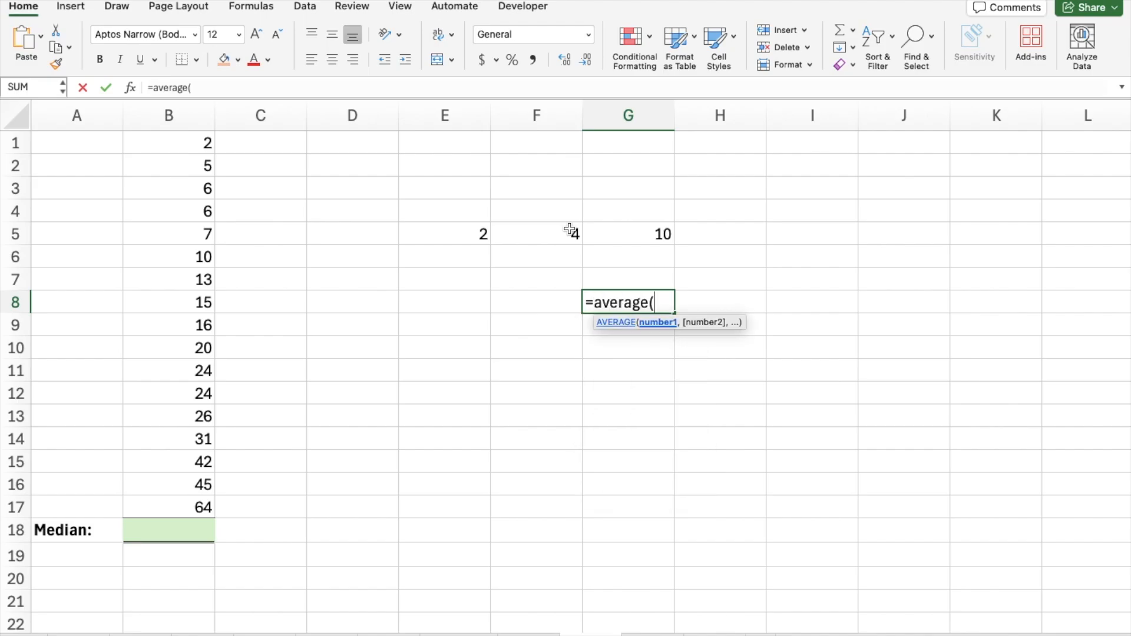
drag(466, 236, 660, 235)
key(Return)
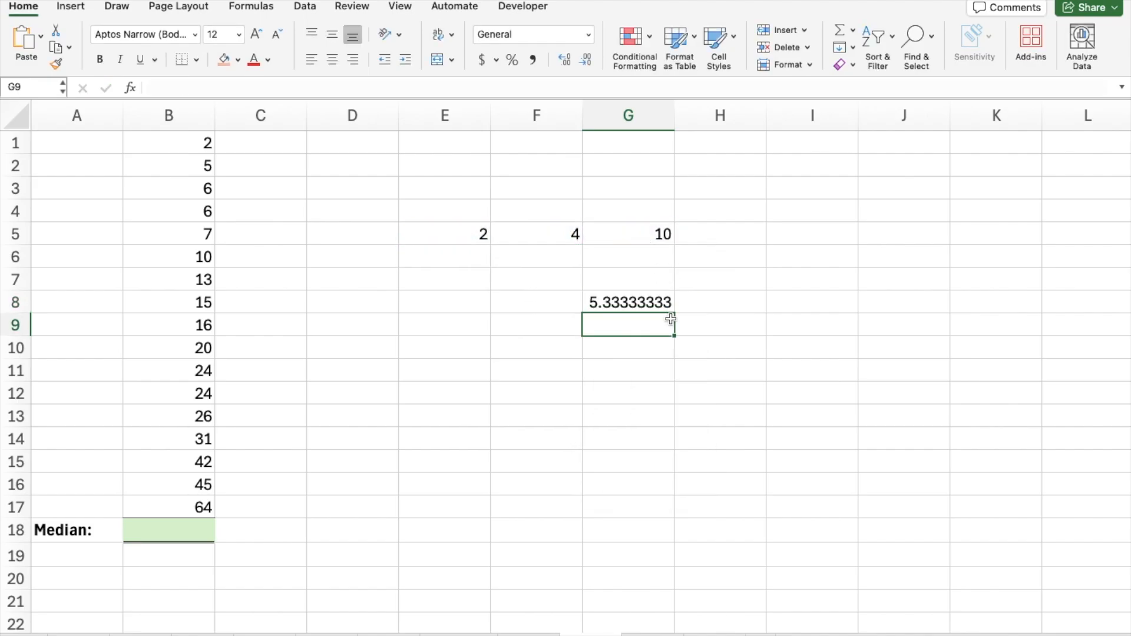
click(638, 299)
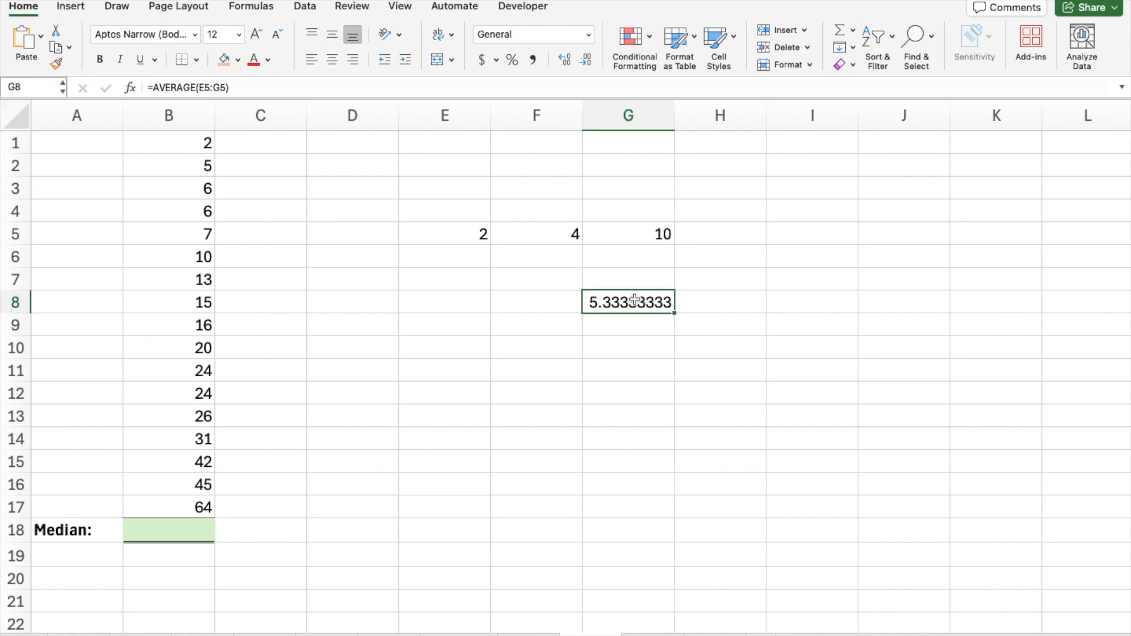
key(Delete)
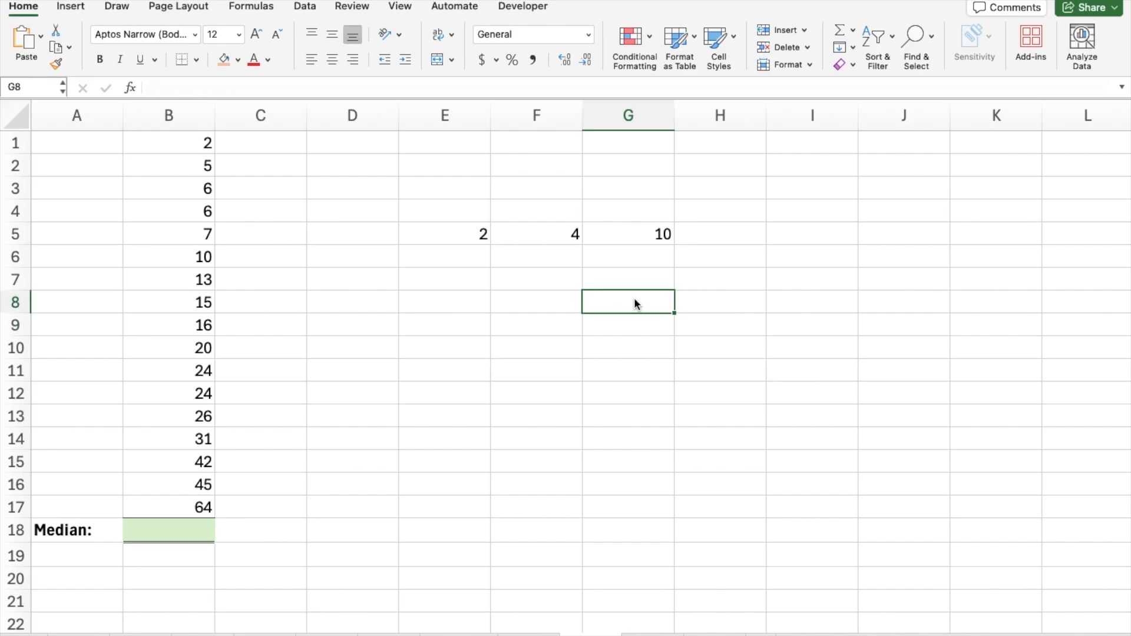
- Enter a MEDIAN formula over the example numbers E5:G5 in cell G8
click(559, 235)
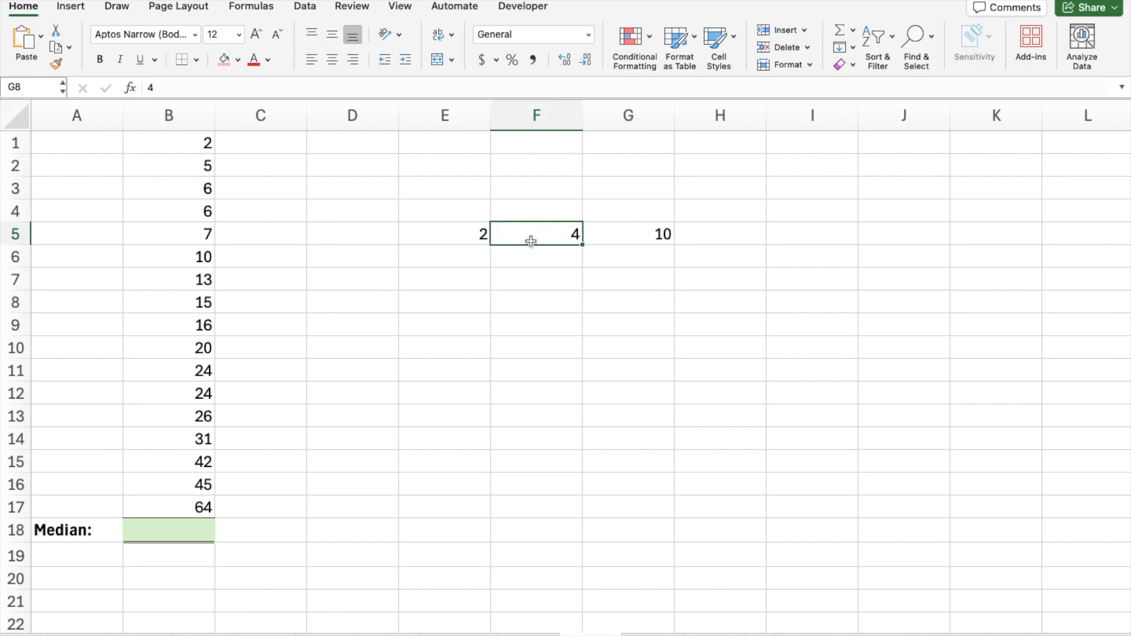
click(611, 302)
text(=)
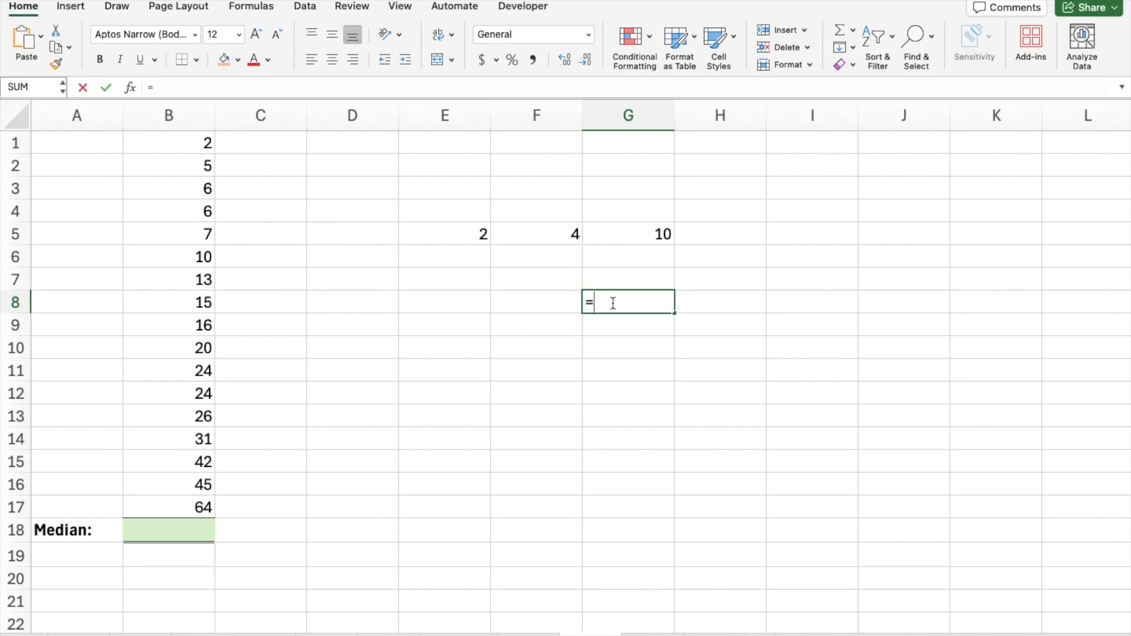
text(median()
drag(598, 227, 457, 227)
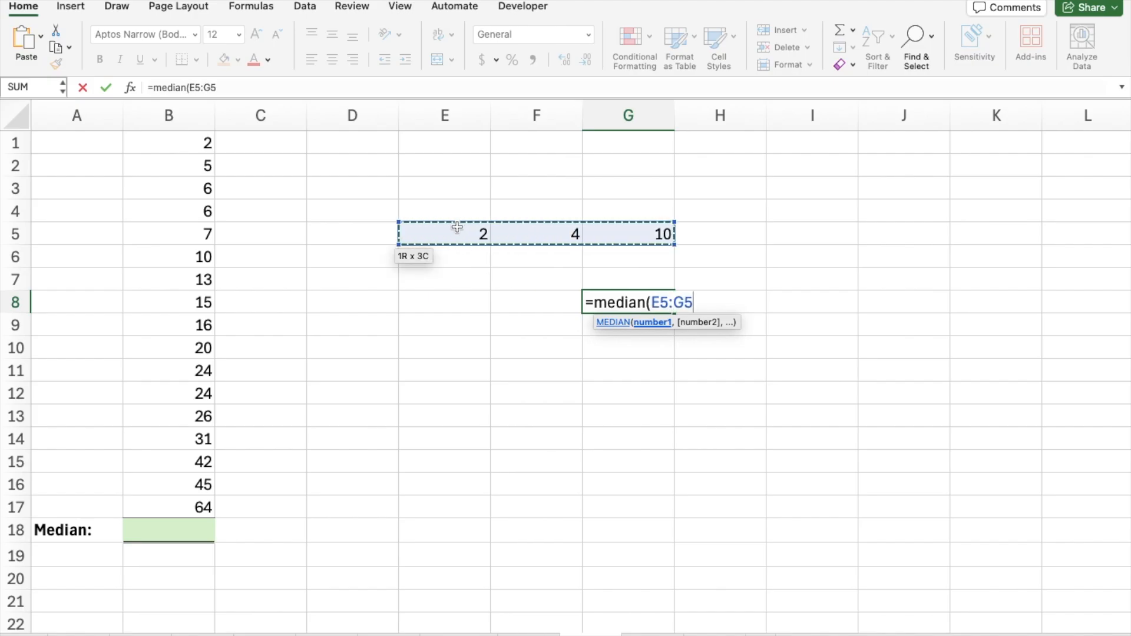
text())
key(Return)
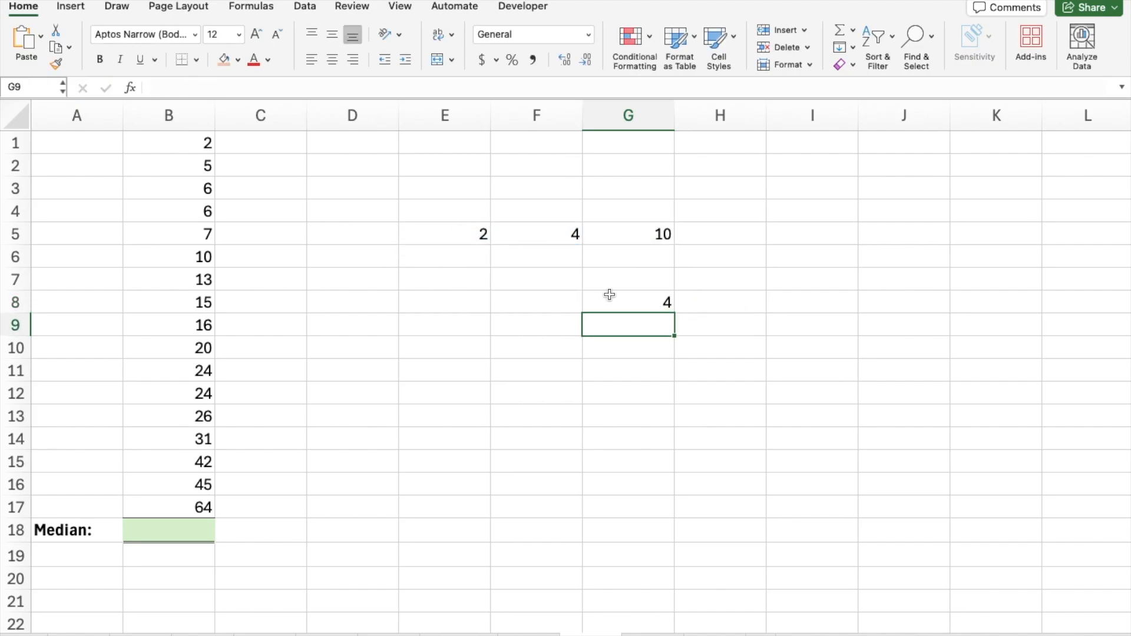
drag(553, 188, 538, 364)
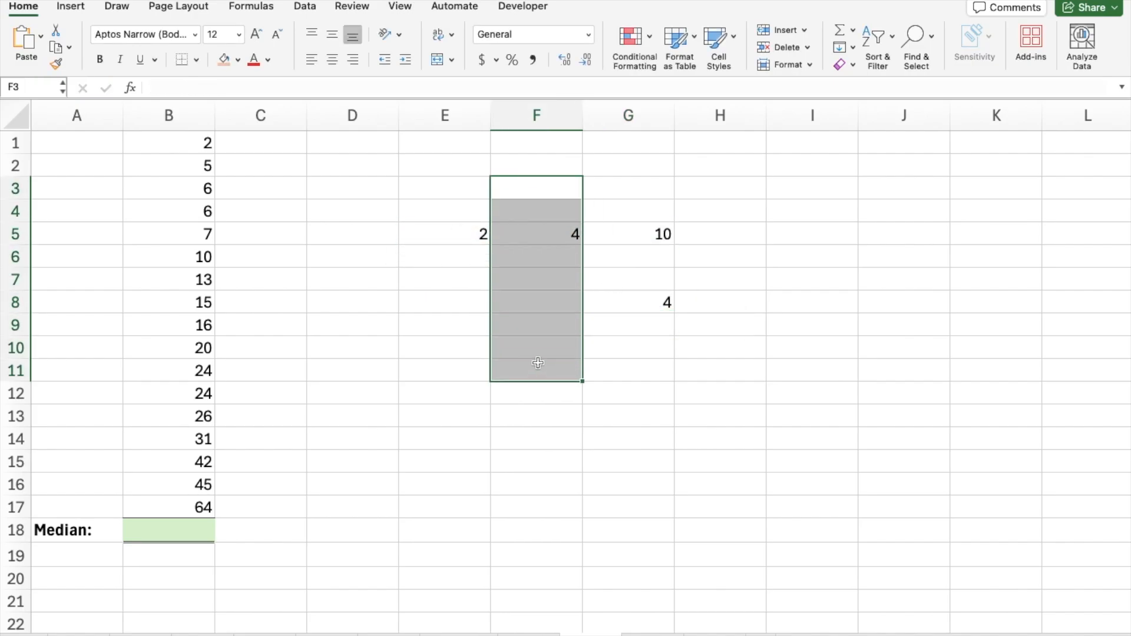
drag(635, 238, 469, 227)
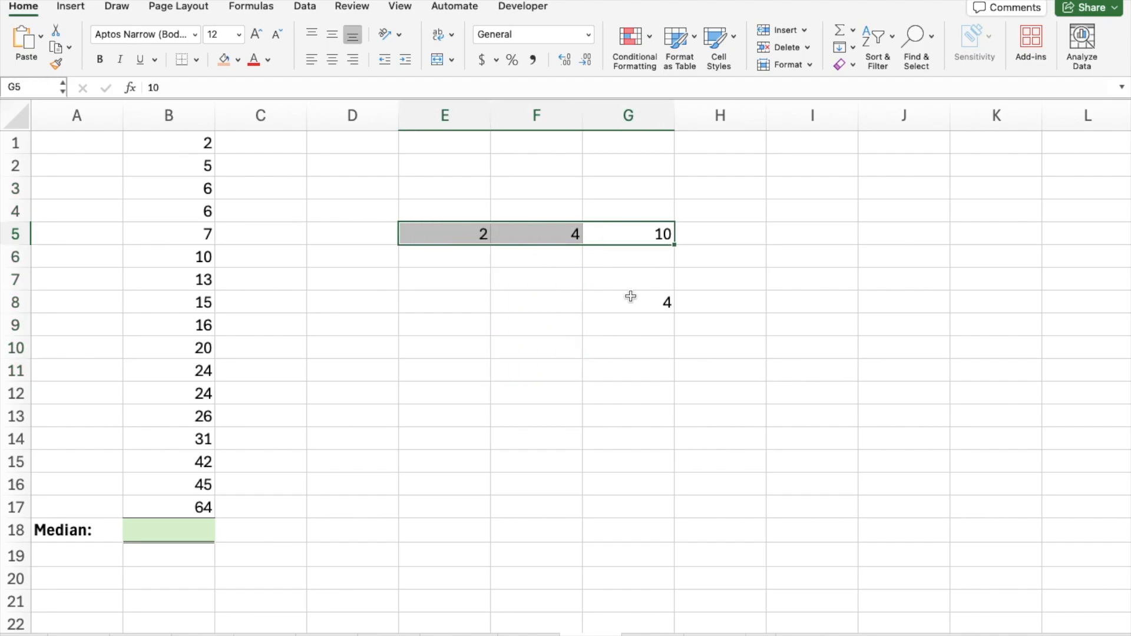
drag(629, 298, 448, 231)
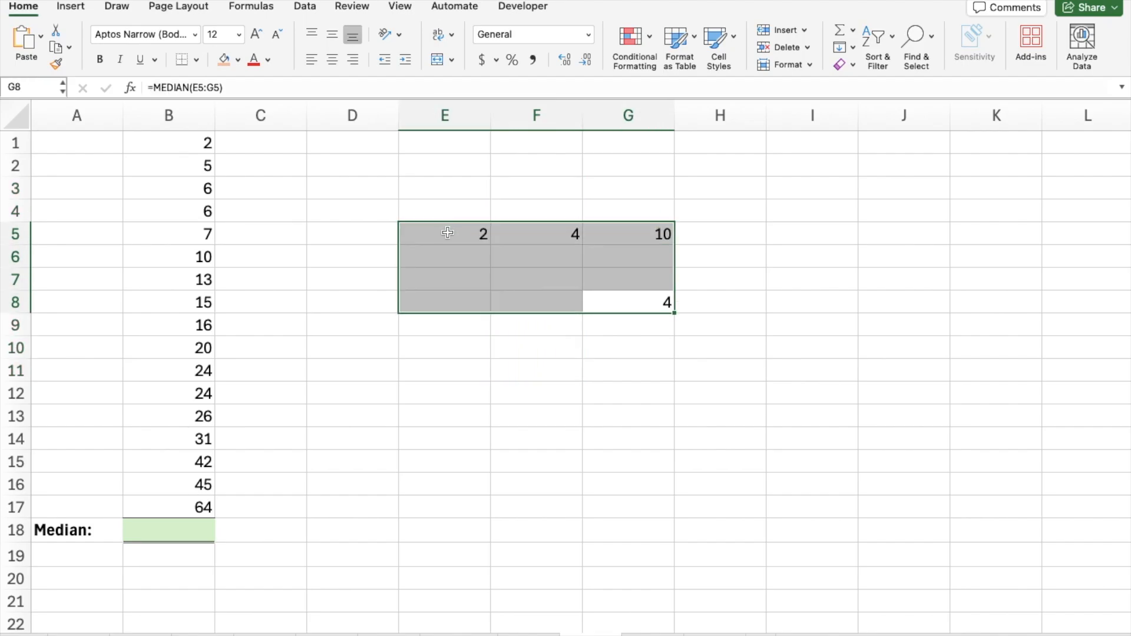
- Enter a MEDIAN formula over B1:B17 in cell B18, beside the Median label
click(354, 345)
drag(189, 149, 180, 507)
click(348, 404)
click(174, 526)
text(=median()
drag(179, 507, 180, 147)
text())
key(Return)
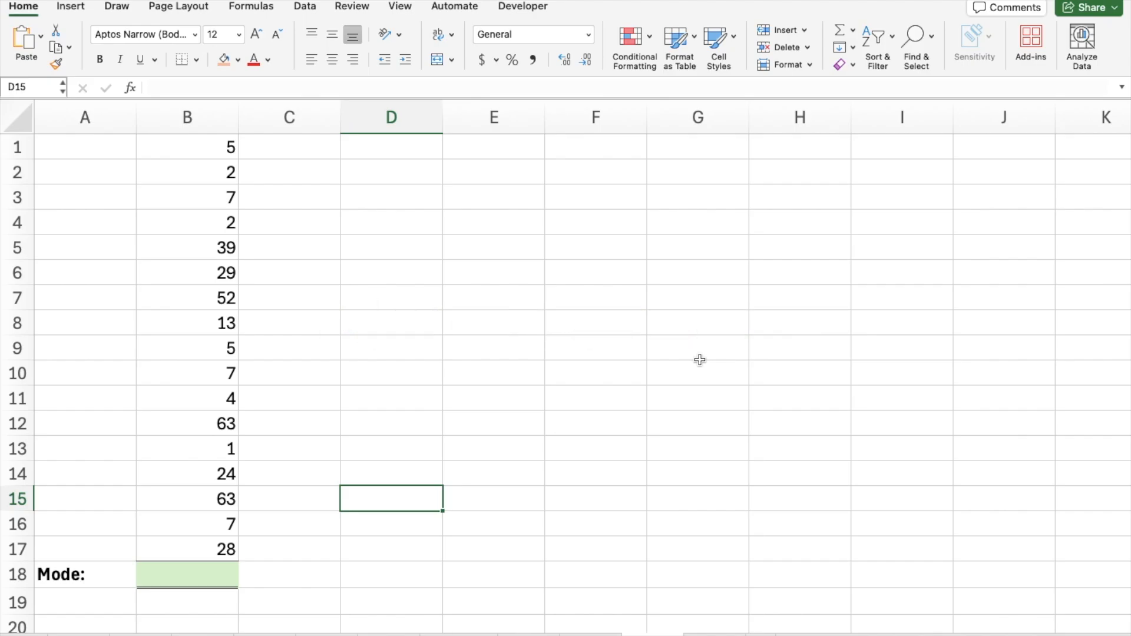
- On the sheet with the Mode label, enter a MODE formula over B1:B17 in cell B18
drag(214, 147, 229, 544)
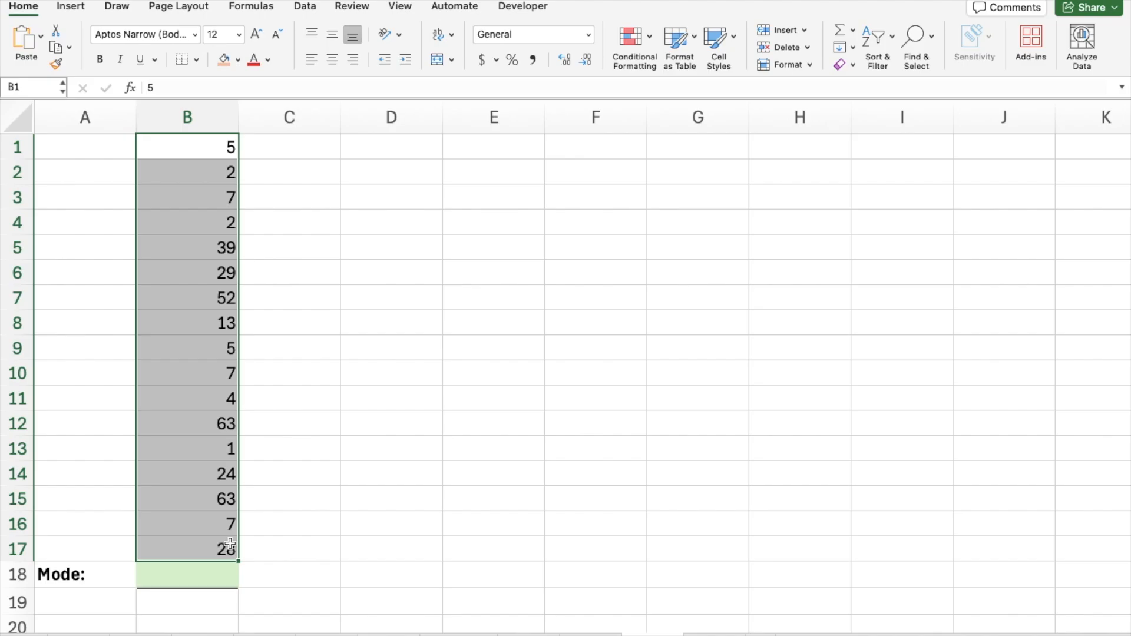
click(359, 269)
click(218, 573)
text(=mode()
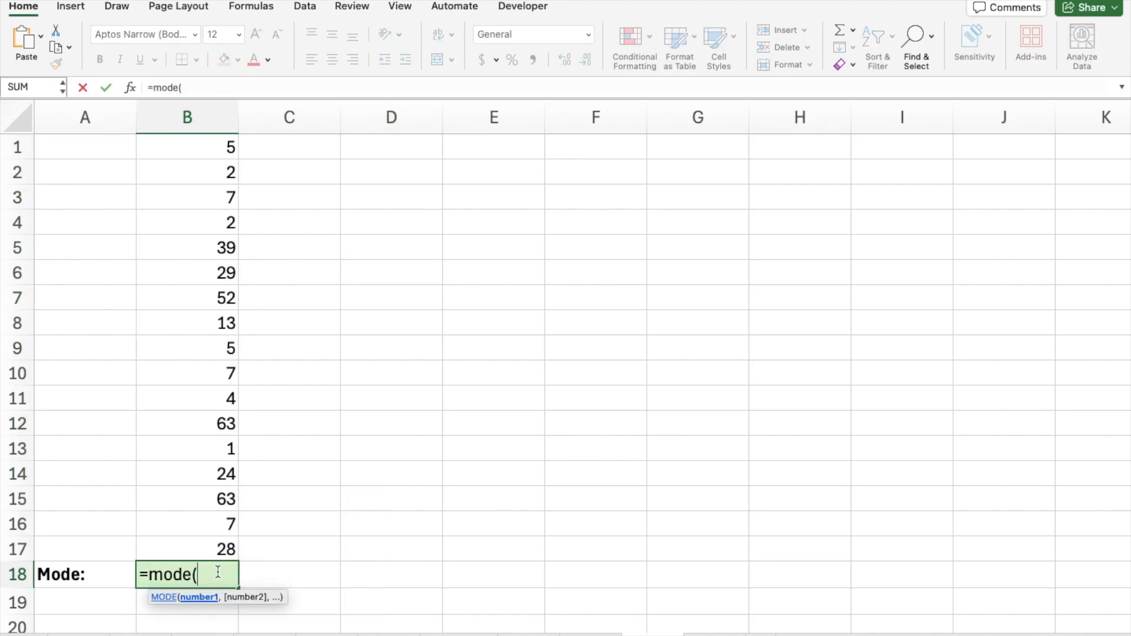
drag(222, 545, 220, 37)
text())
key(Return)
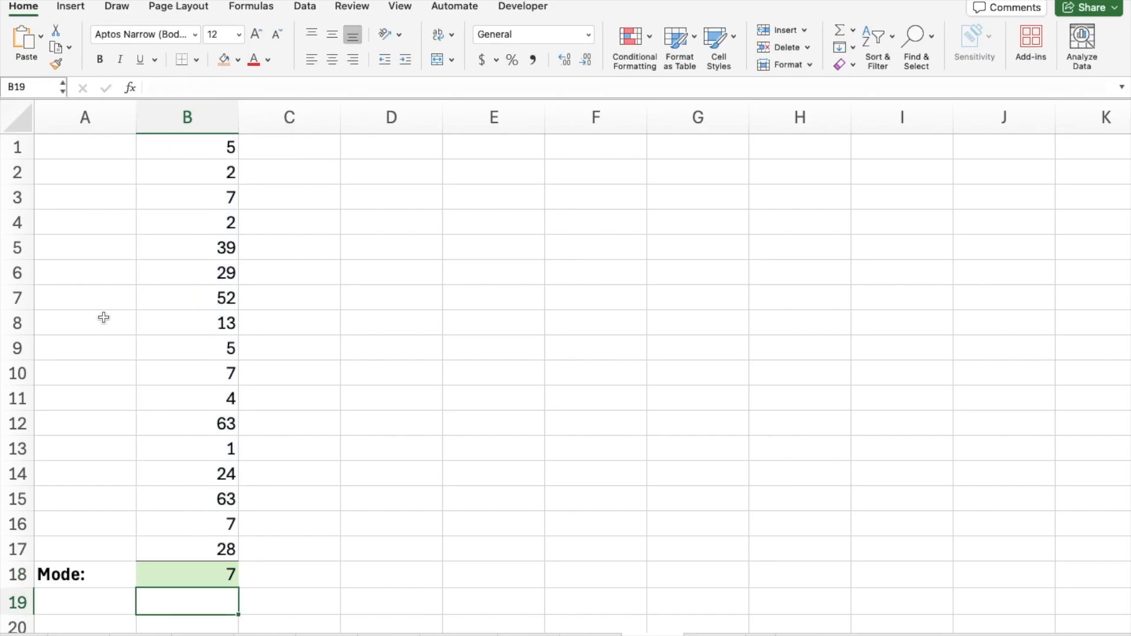
click(205, 206)
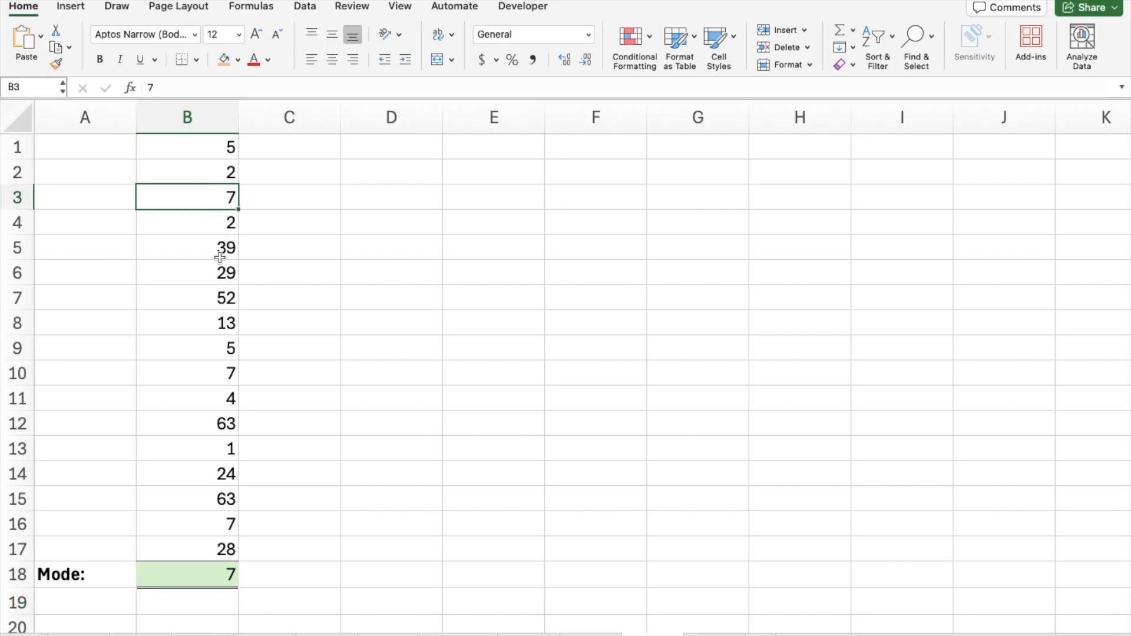
click(219, 375)
click(199, 517)
click(463, 427)
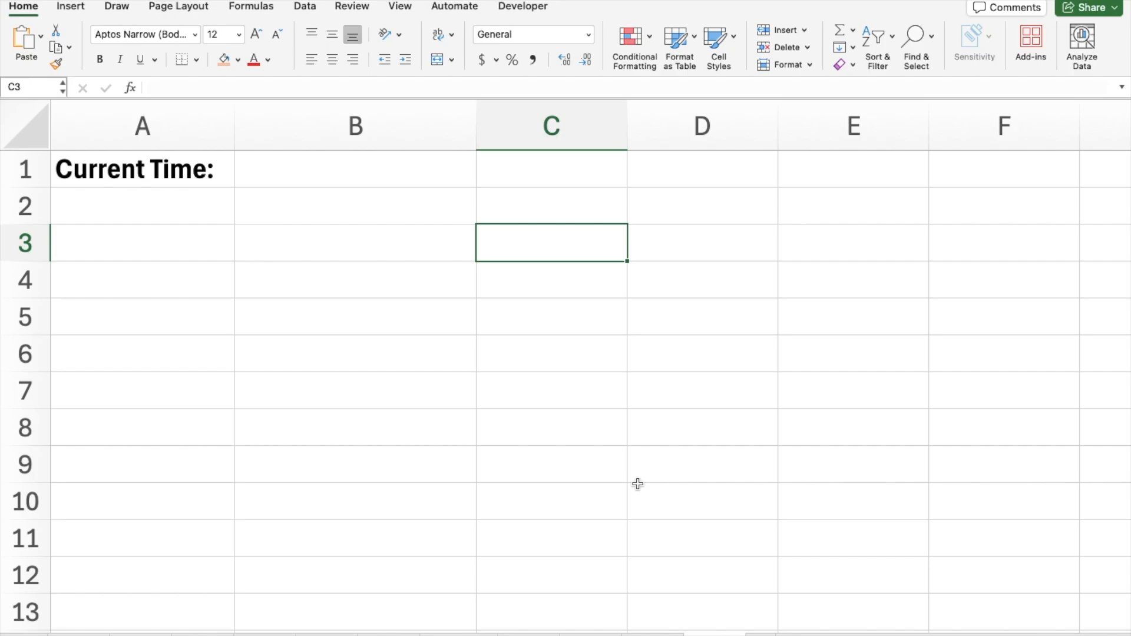
- Enter the formula =NOW() in cell B1, beside the Current Time label
key(Left)
key(Up)
key(Up)
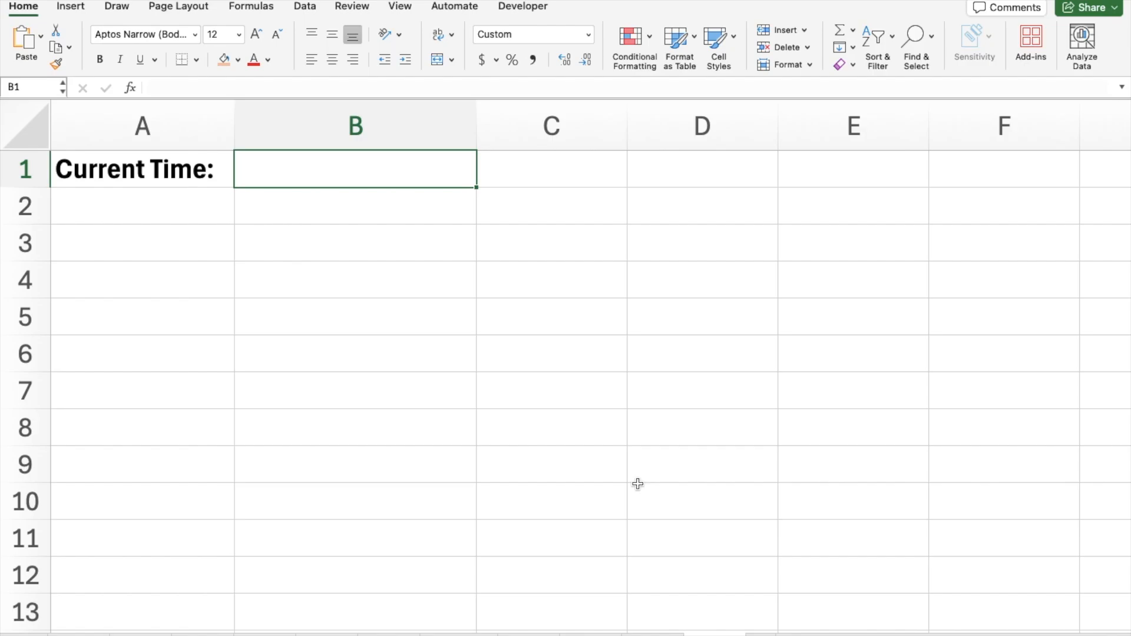
text(=)
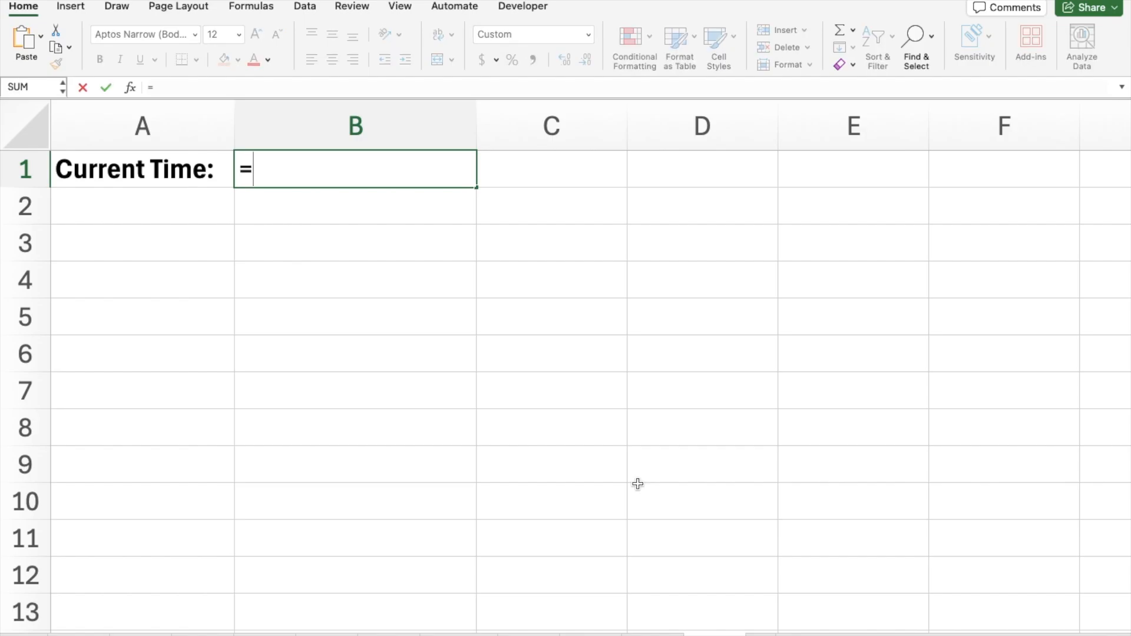
text(now())
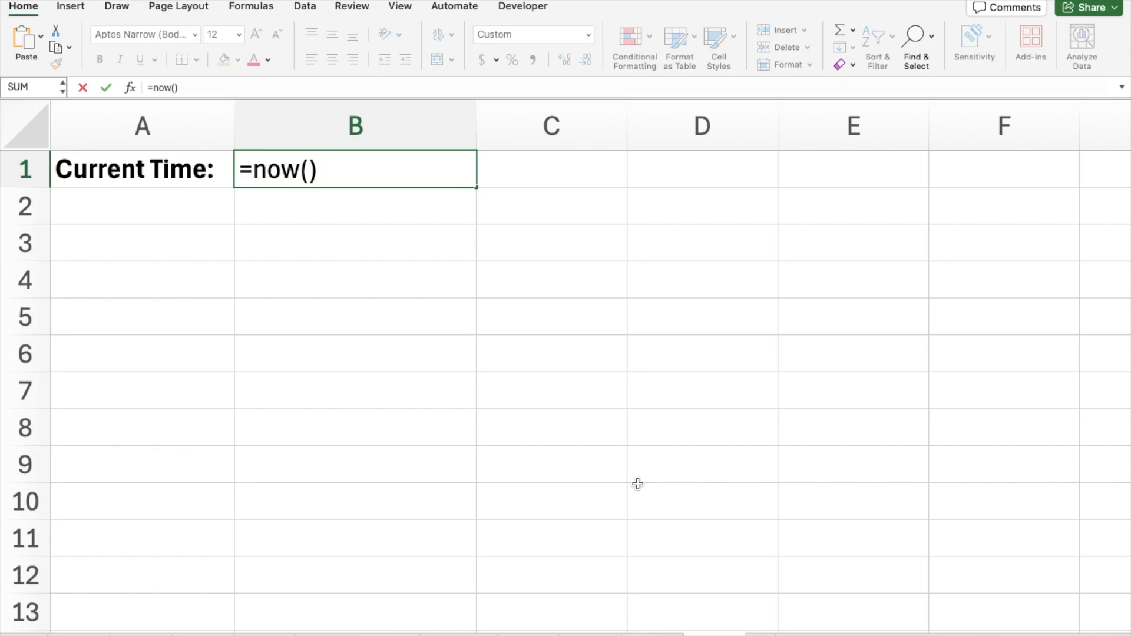
key(Return)
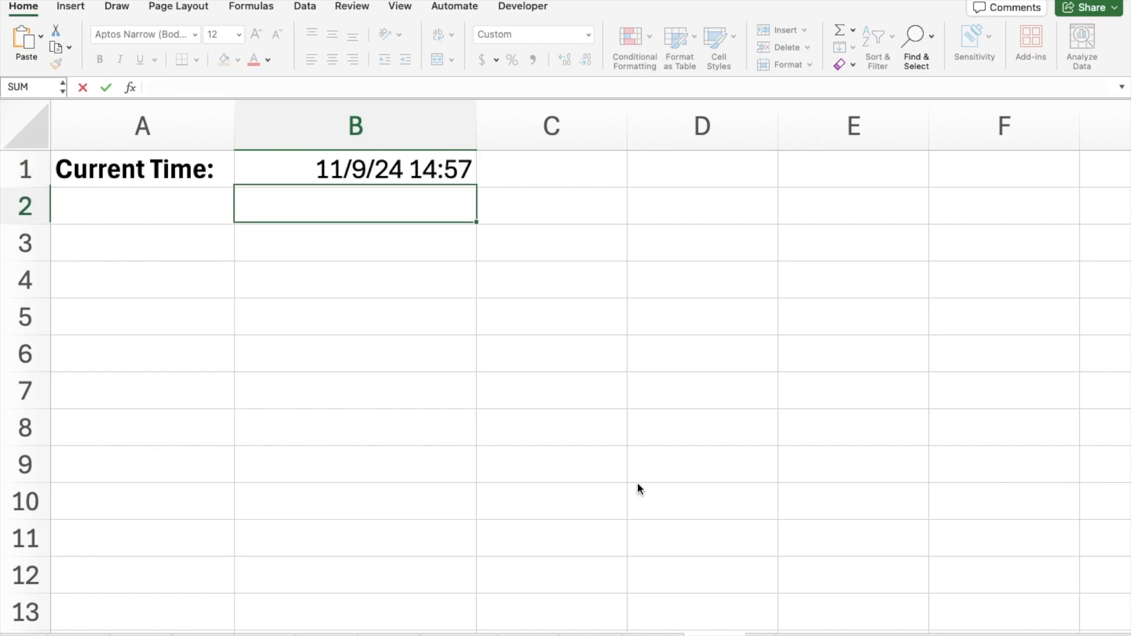
click(380, 182)
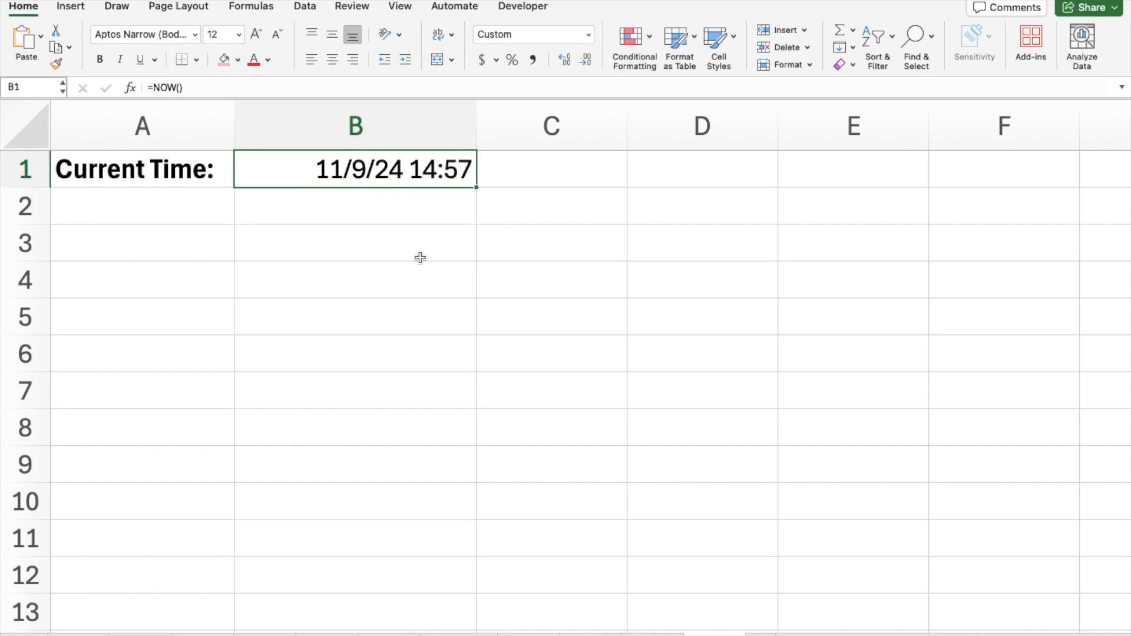